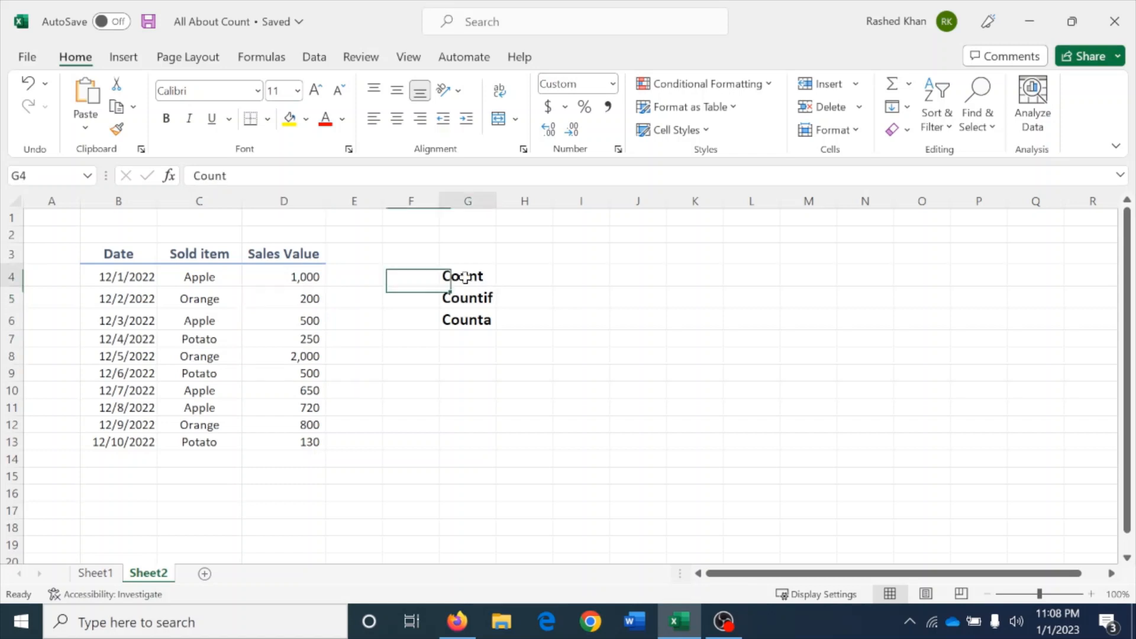
Step: Examine the entries in the Sales Value and Sold item columns that the count functions work on
drag(298, 276, 284, 390)
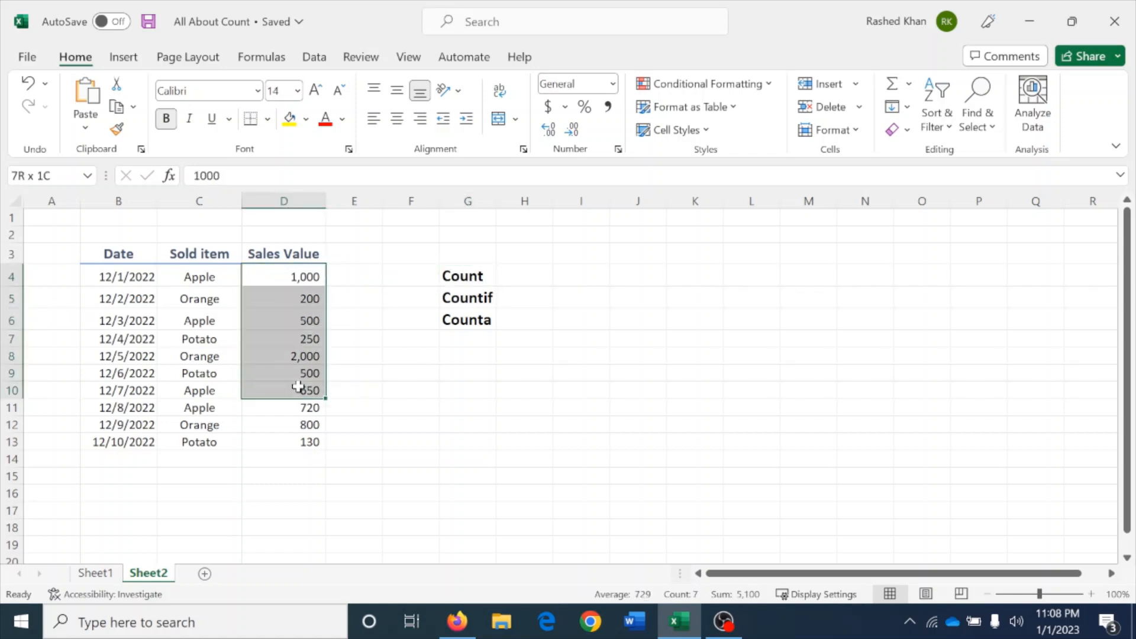
drag(287, 278, 298, 441)
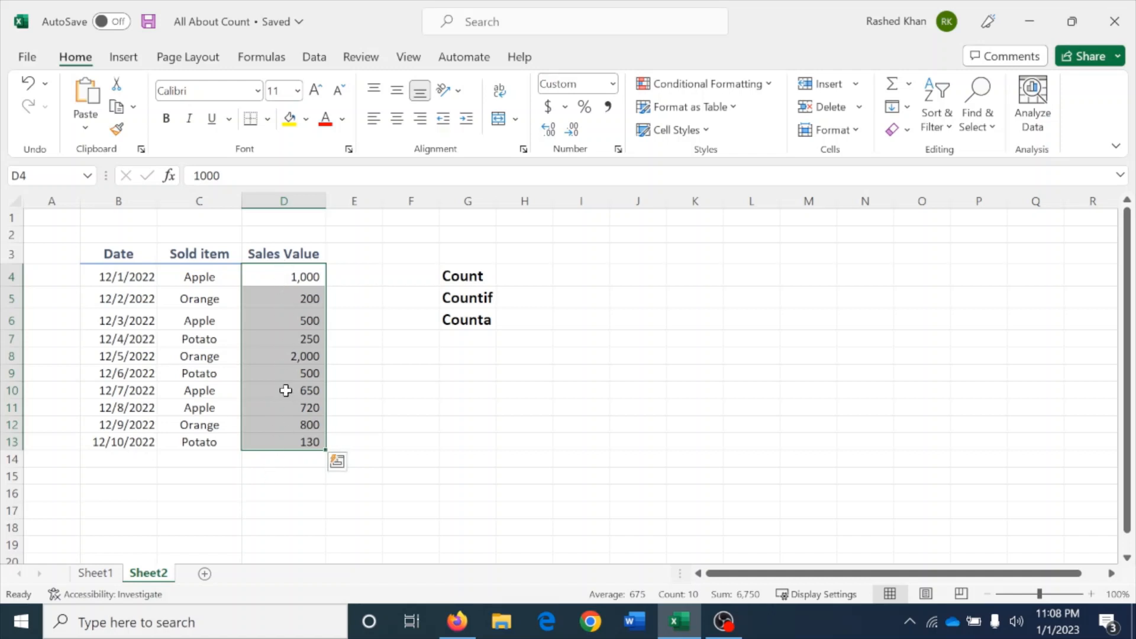
click(476, 275)
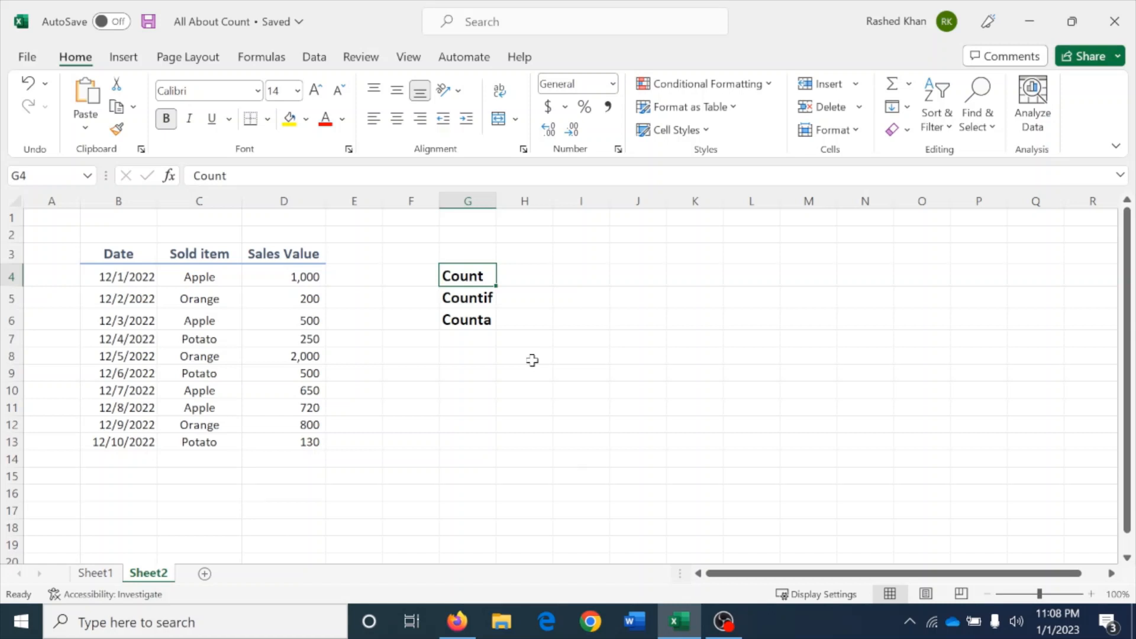
drag(199, 276, 199, 355)
click(534, 277)
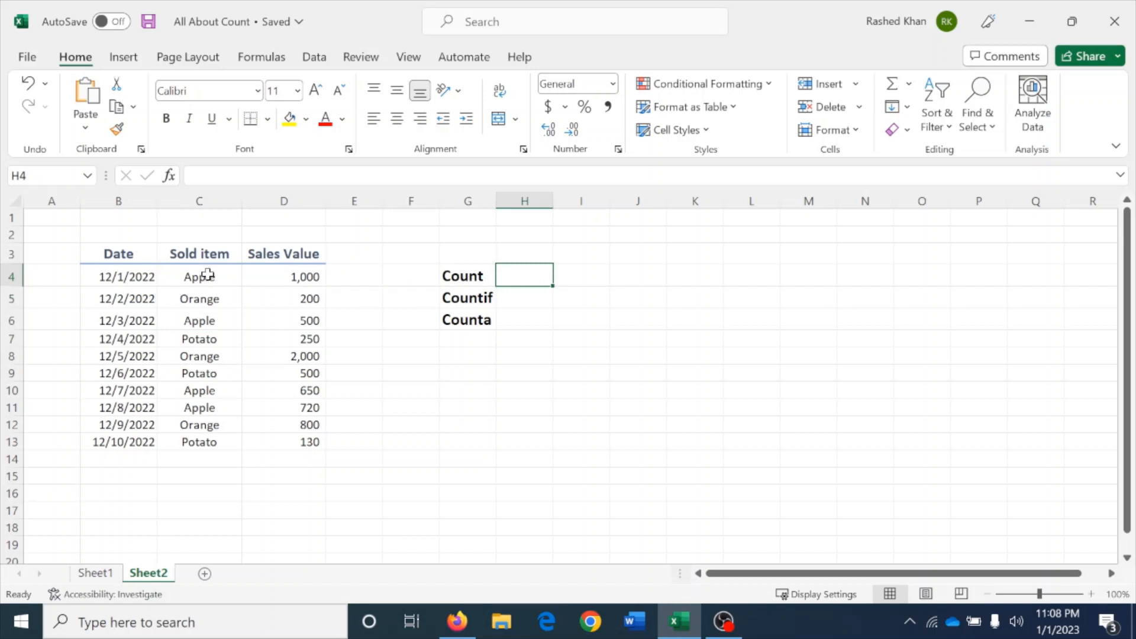
drag(201, 277, 215, 436)
Step: Enter a COUNT formula over the sold items C4:C13 in cell H4
click(531, 278)
text(=)
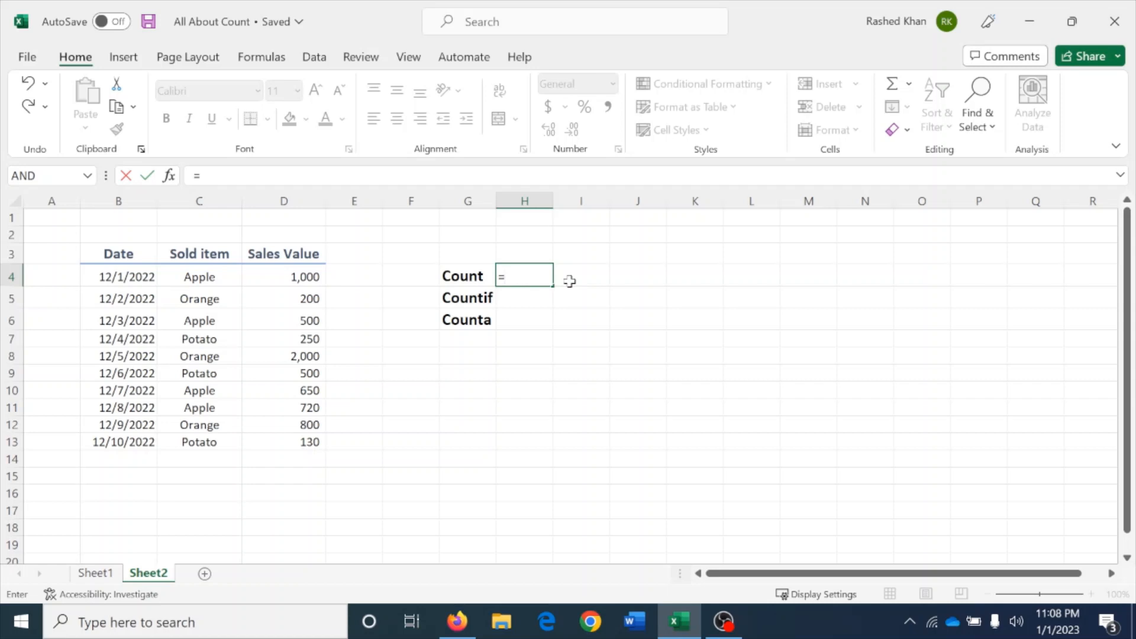
text(cou)
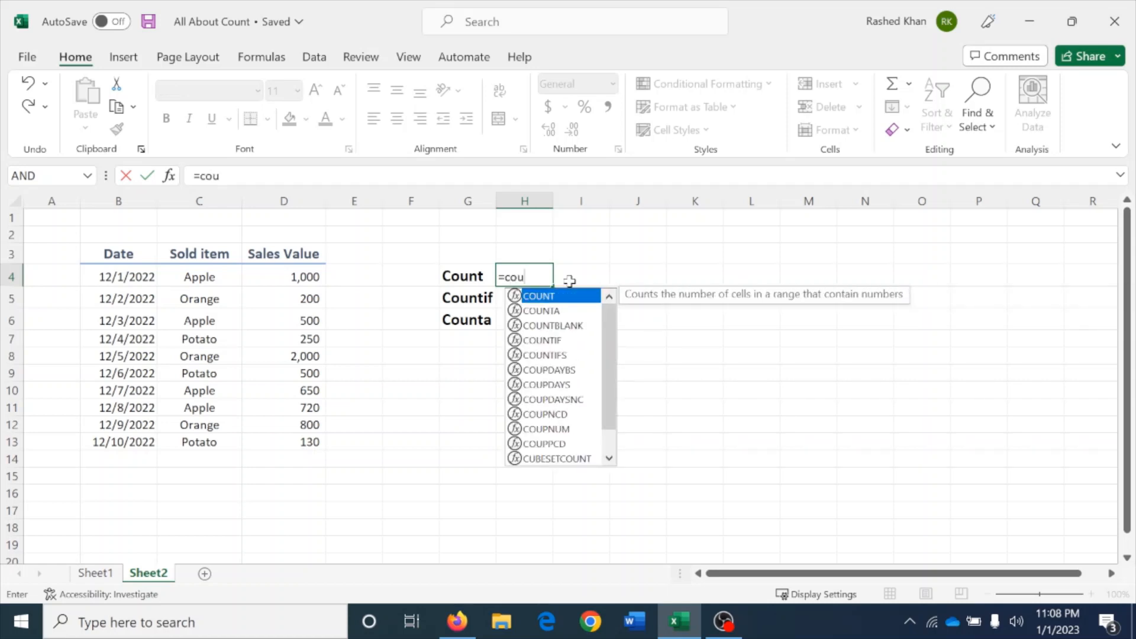
text(nt()
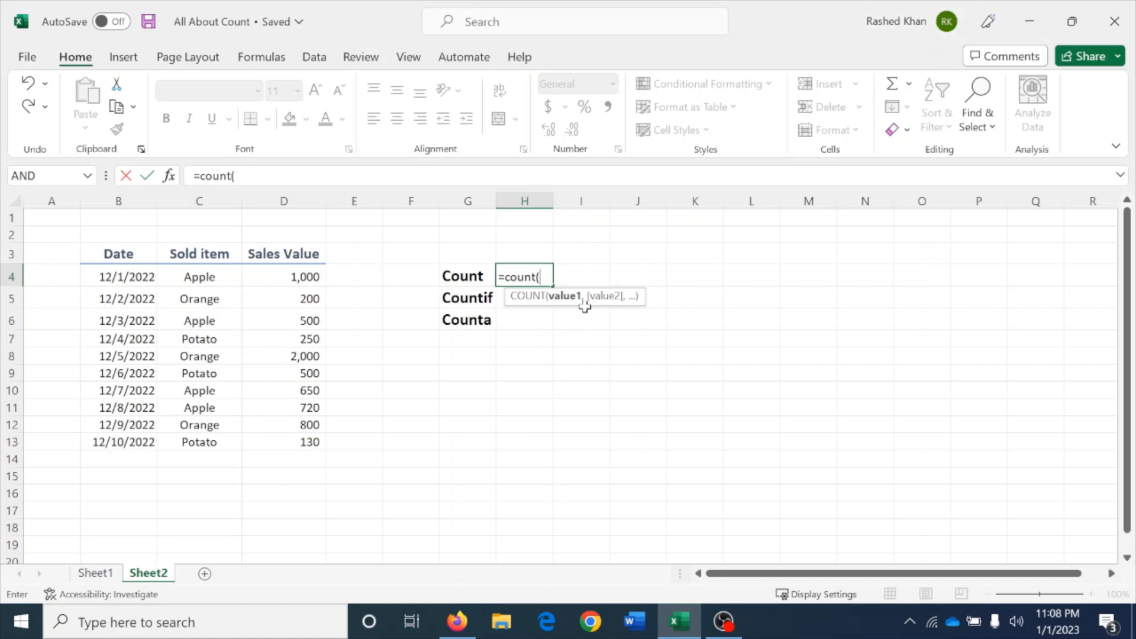
drag(201, 277, 193, 442)
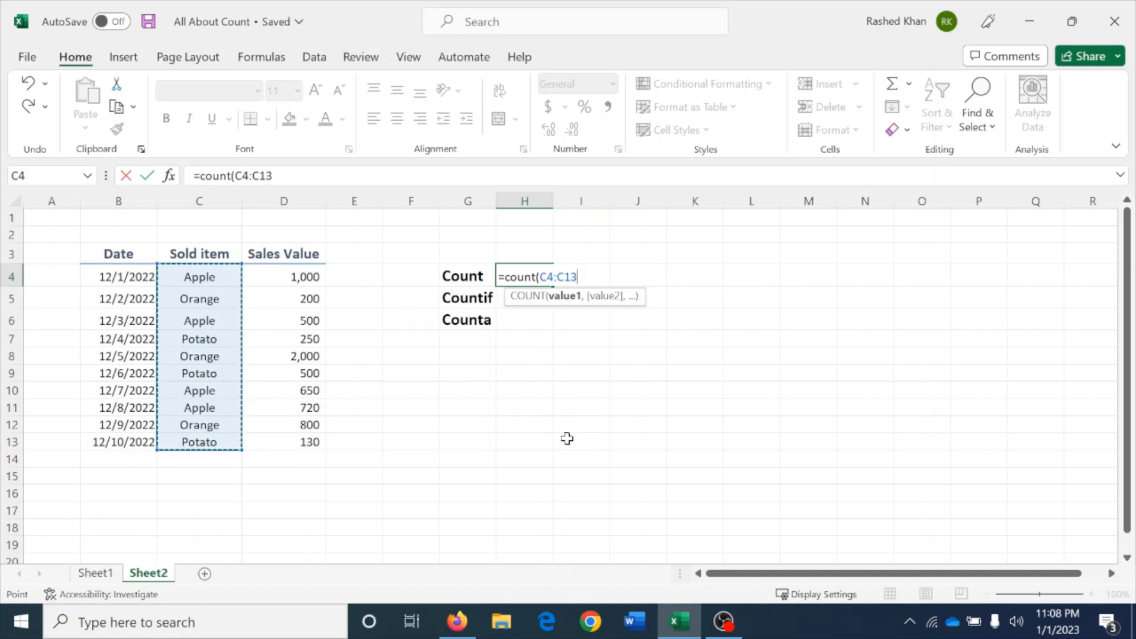
text())
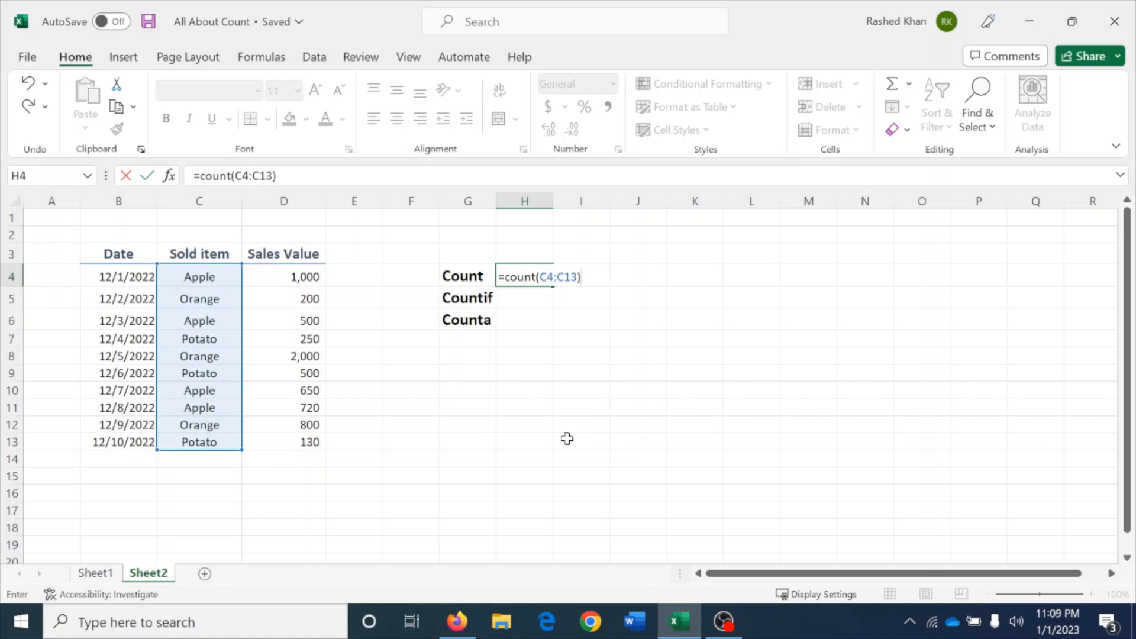
key(Return)
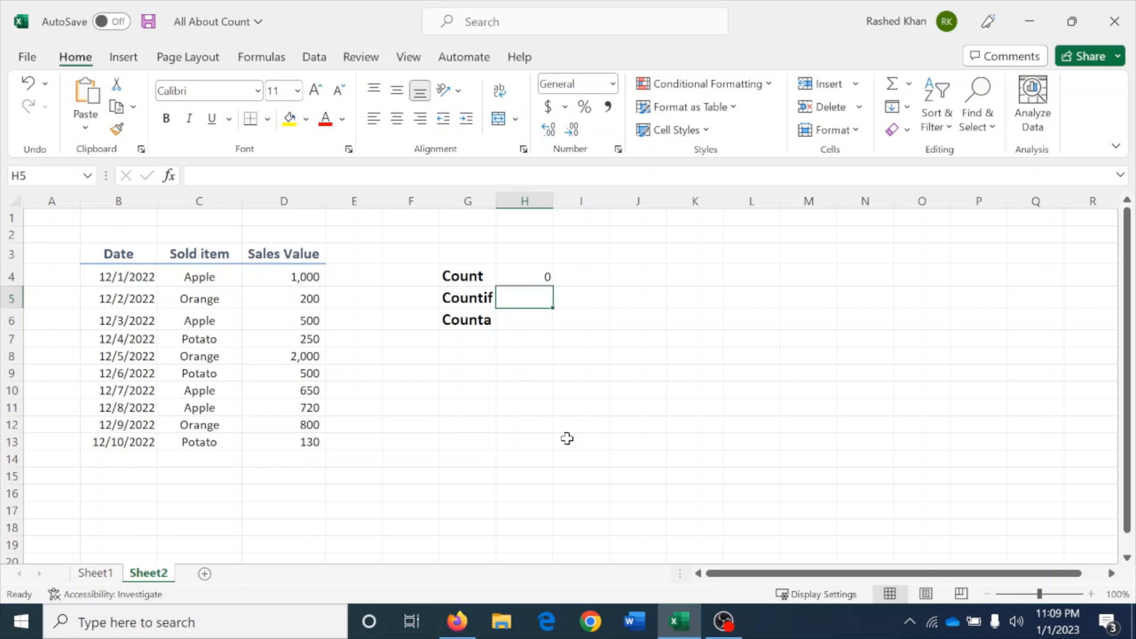
Step: Enter a COUNT formula over the sales values D4:D13 in cell I4 and check its referenced range
key(Up)
key(Right)
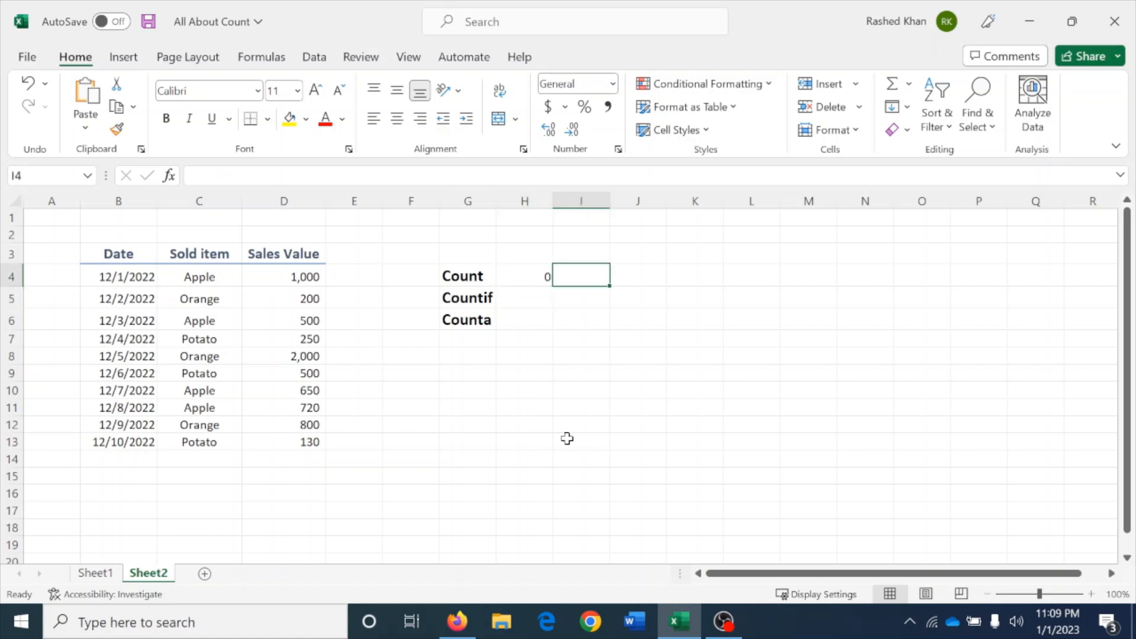
text(=c)
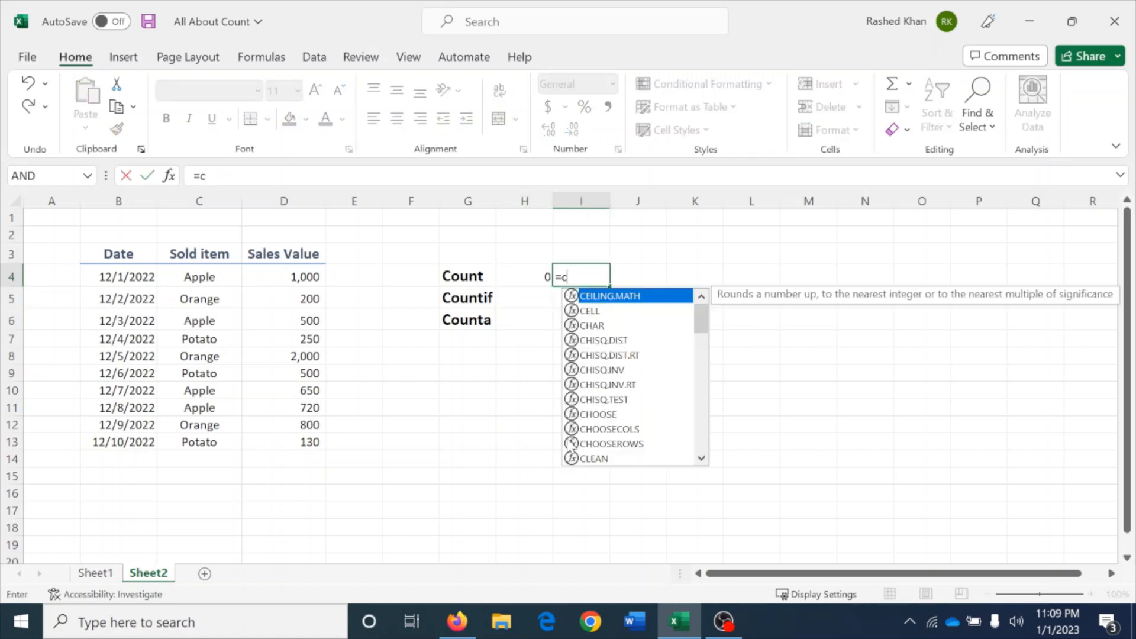
text(ount()
key(Left)
key(Left)
key(Left)
key(Left)
key(Left)
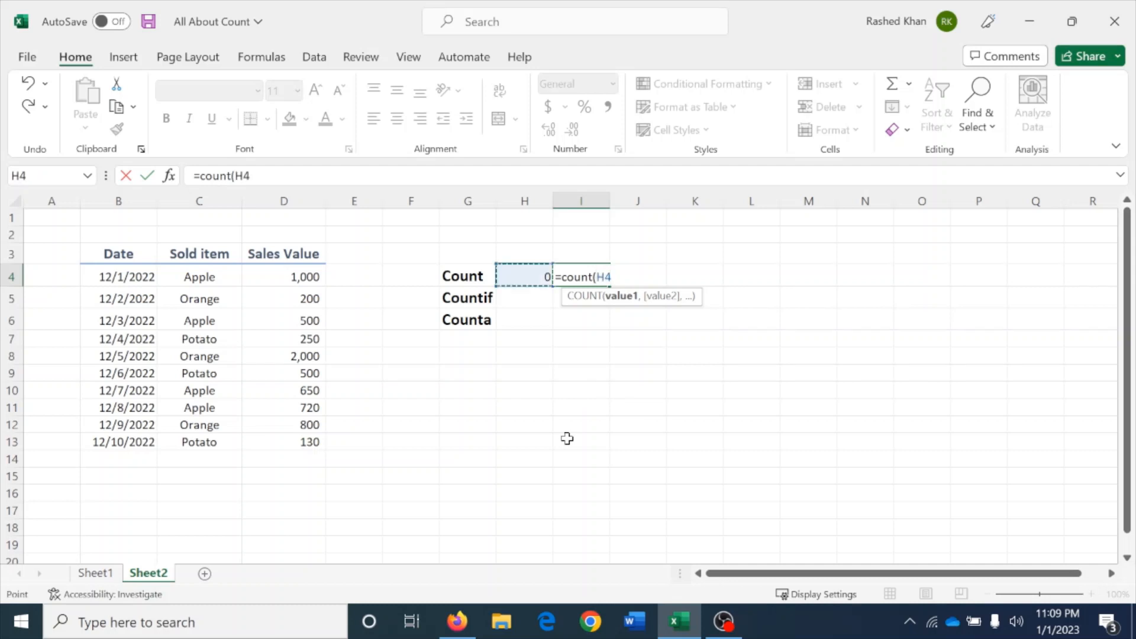
key(shift+Down)
key(shift+Down)
key(shift+Down)
key(shift+Down)
key(shift+Down)
key(shift+Down)
key(shift+Down)
key(shift+Down)
key(shift+Down)
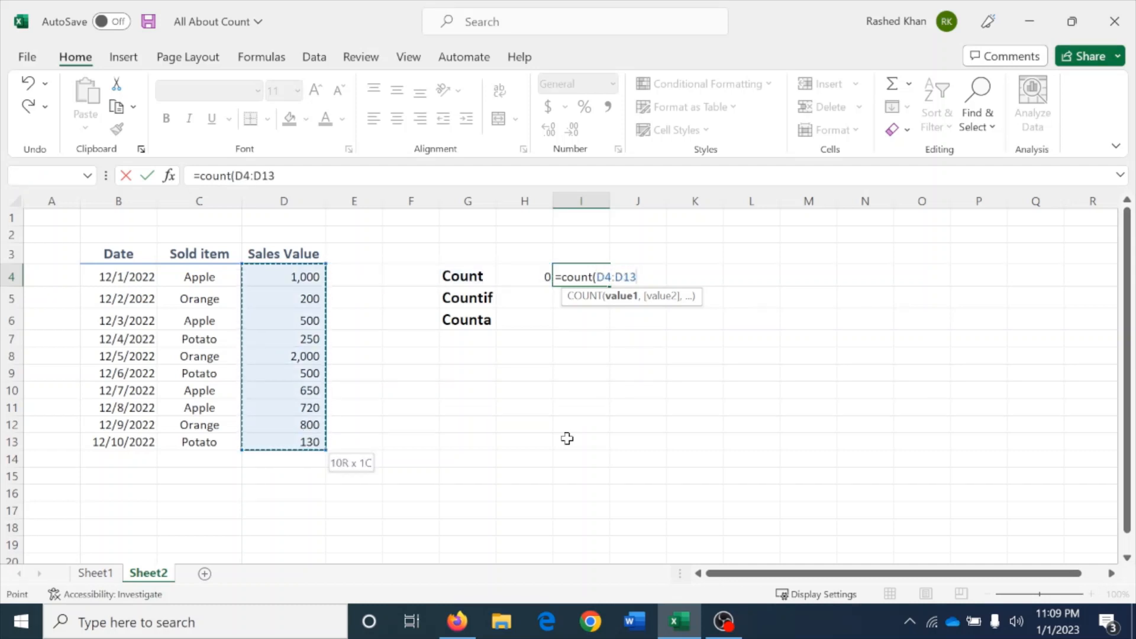
text())
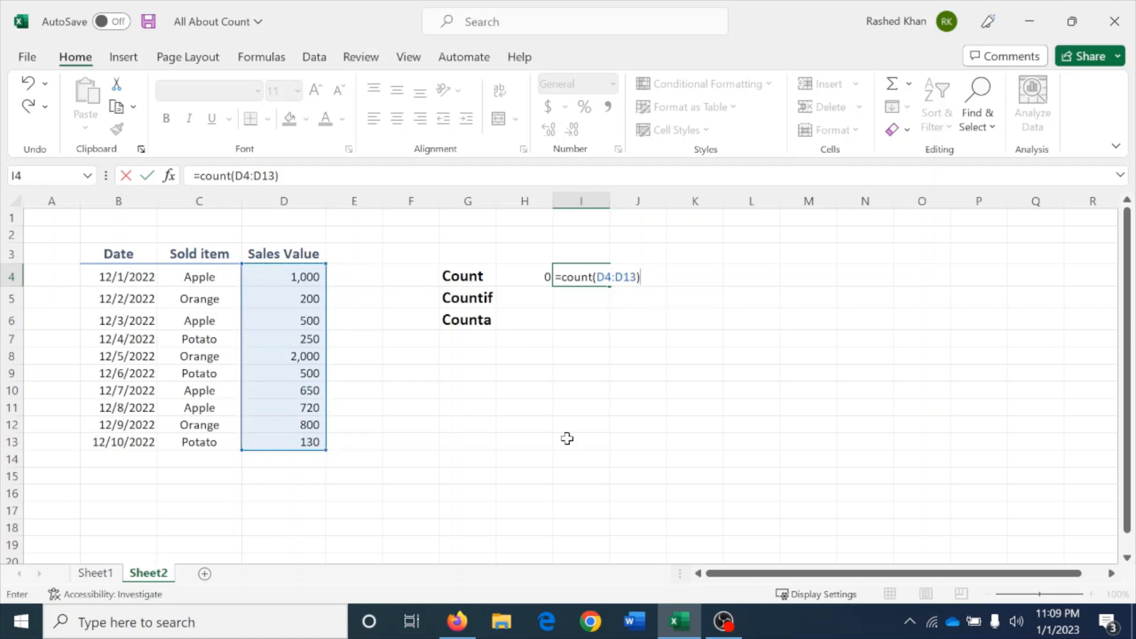
key(Return)
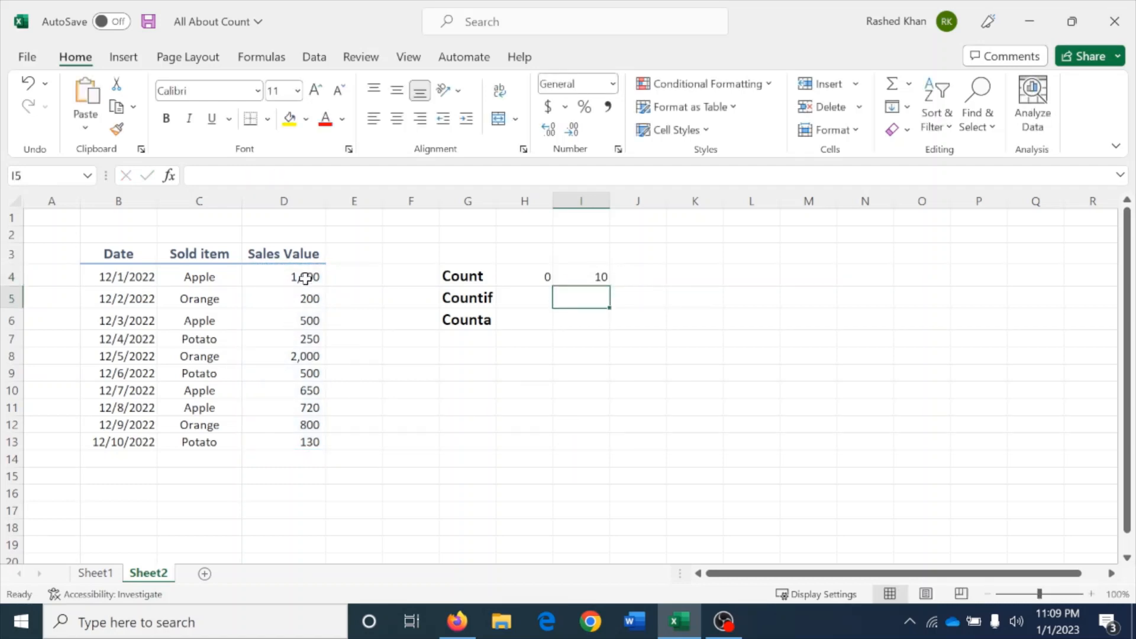
click(577, 276)
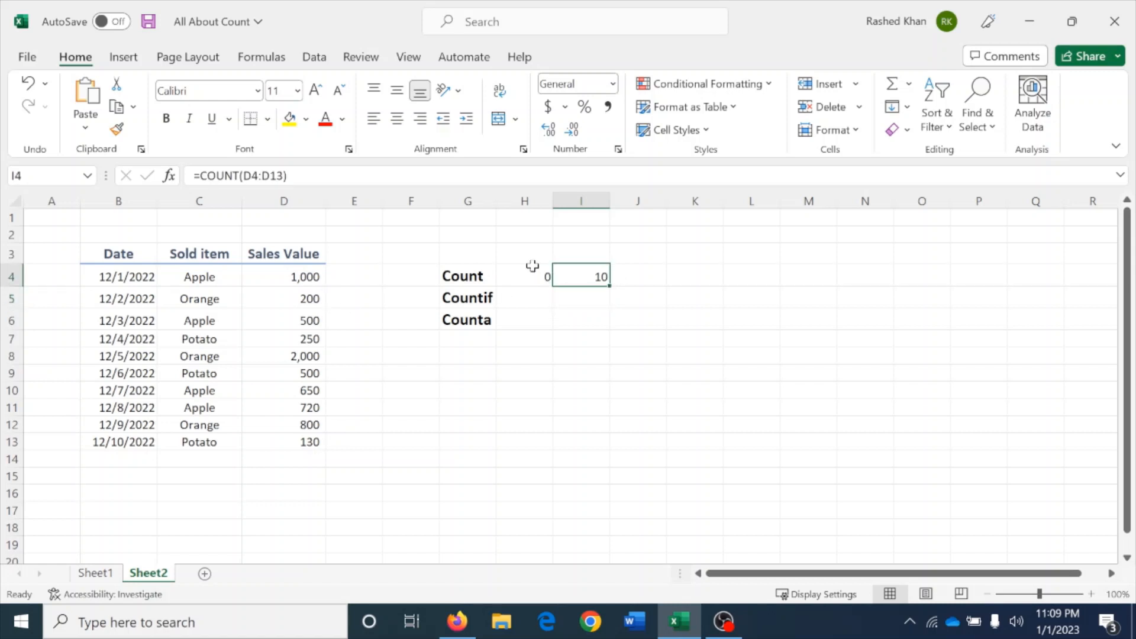
double_click(572, 265)
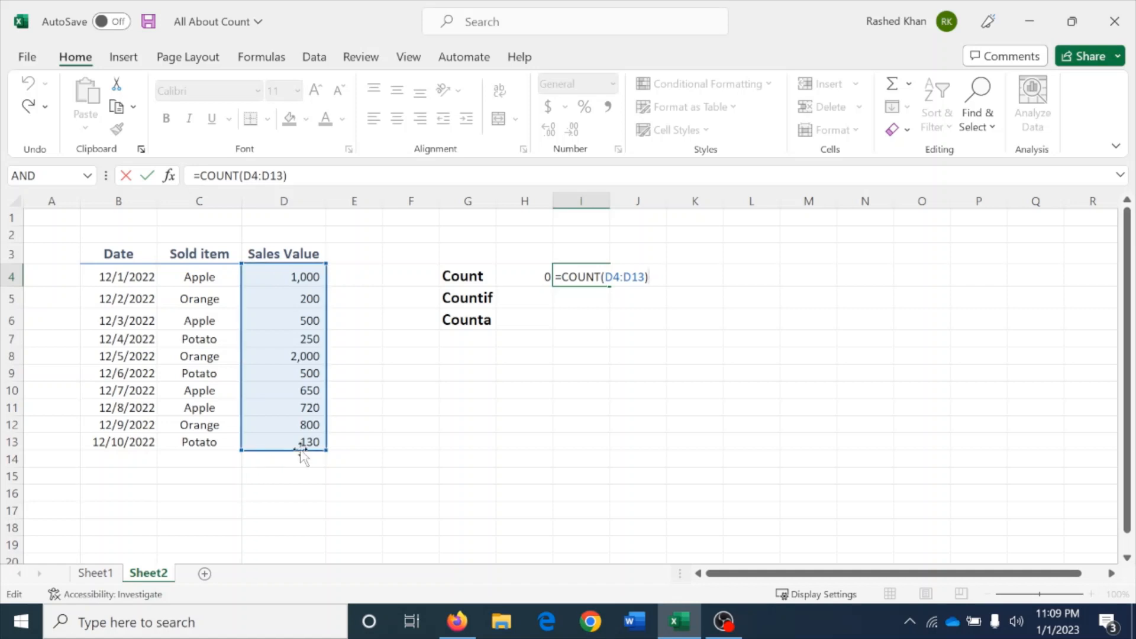
key(ctrl+Return)
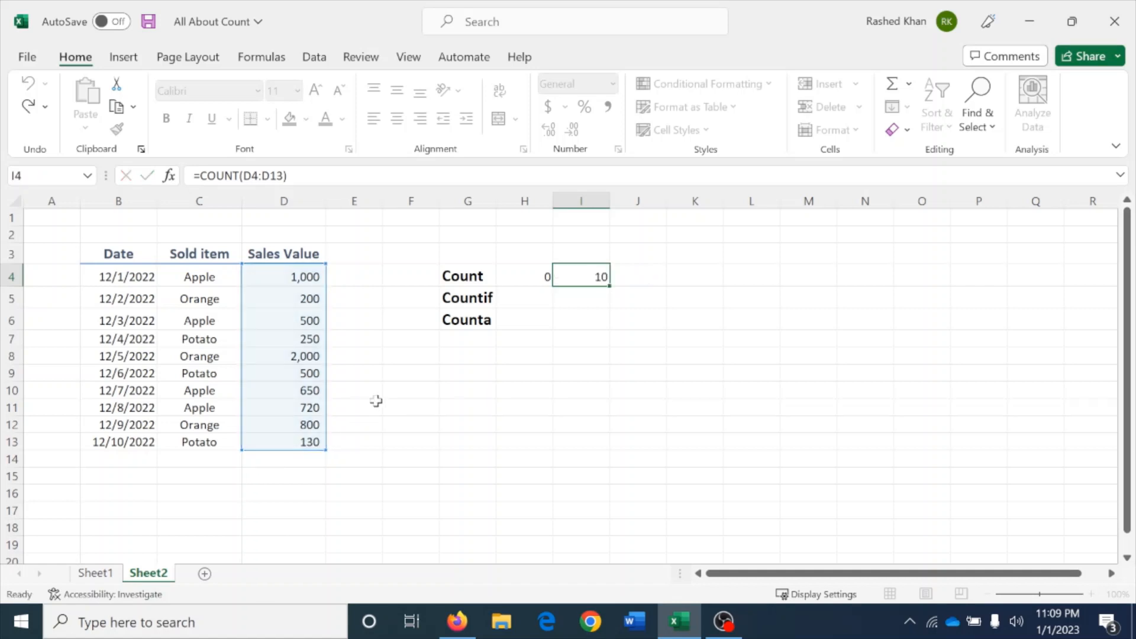
Step: Enter a COUNTIF formula in cell I5 over D4:D13 with the criterion ">=500"
key(Left)
key(Down)
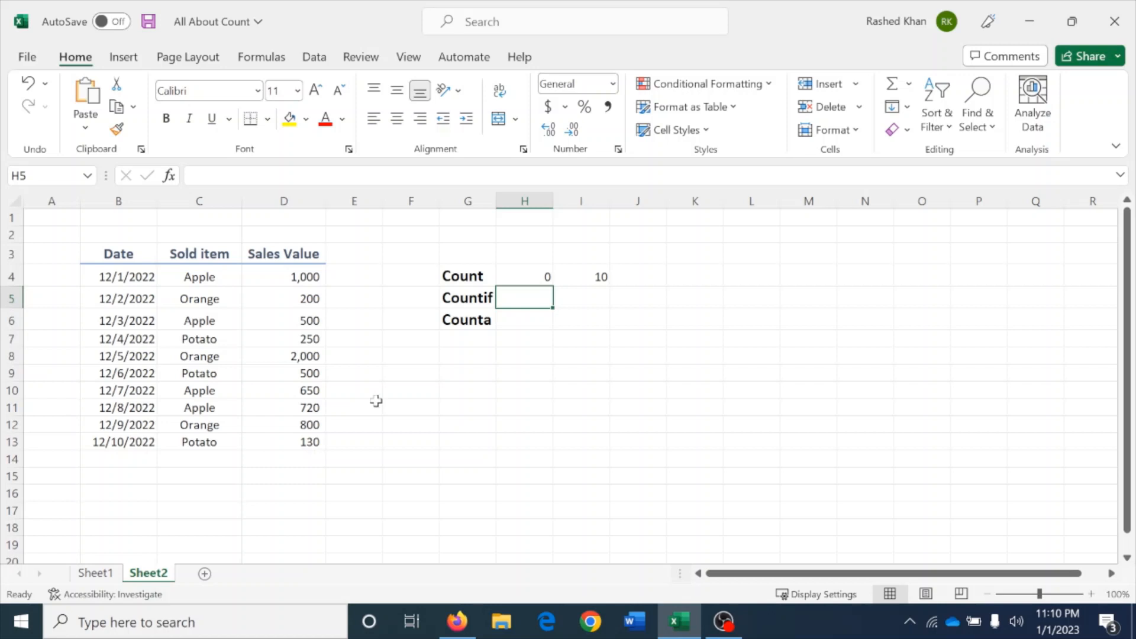
key(Right)
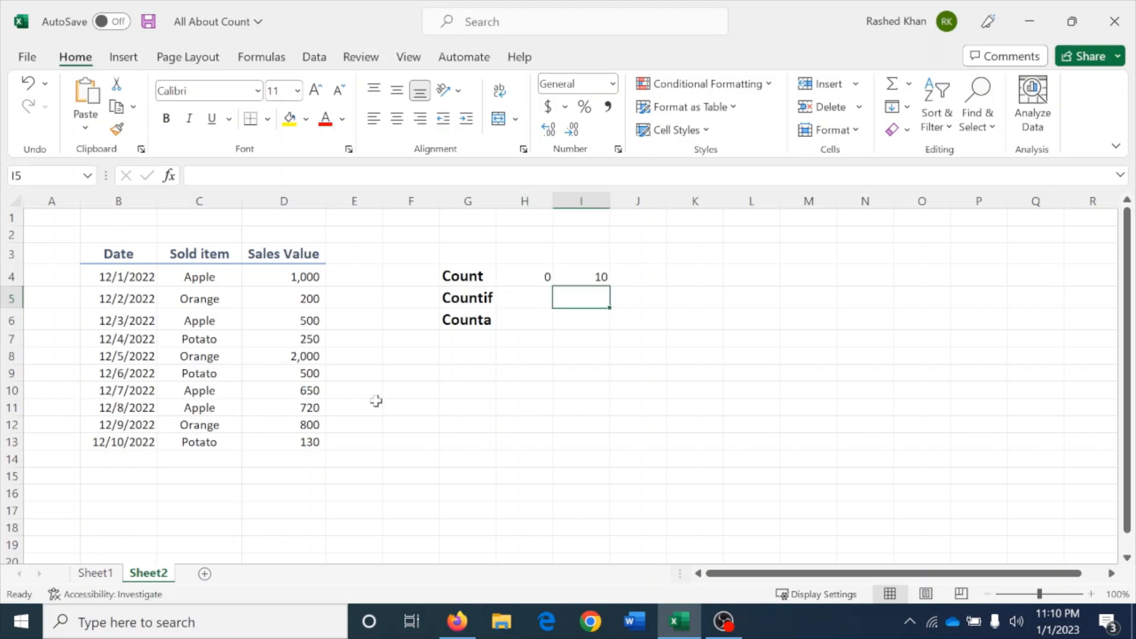
text(=count)
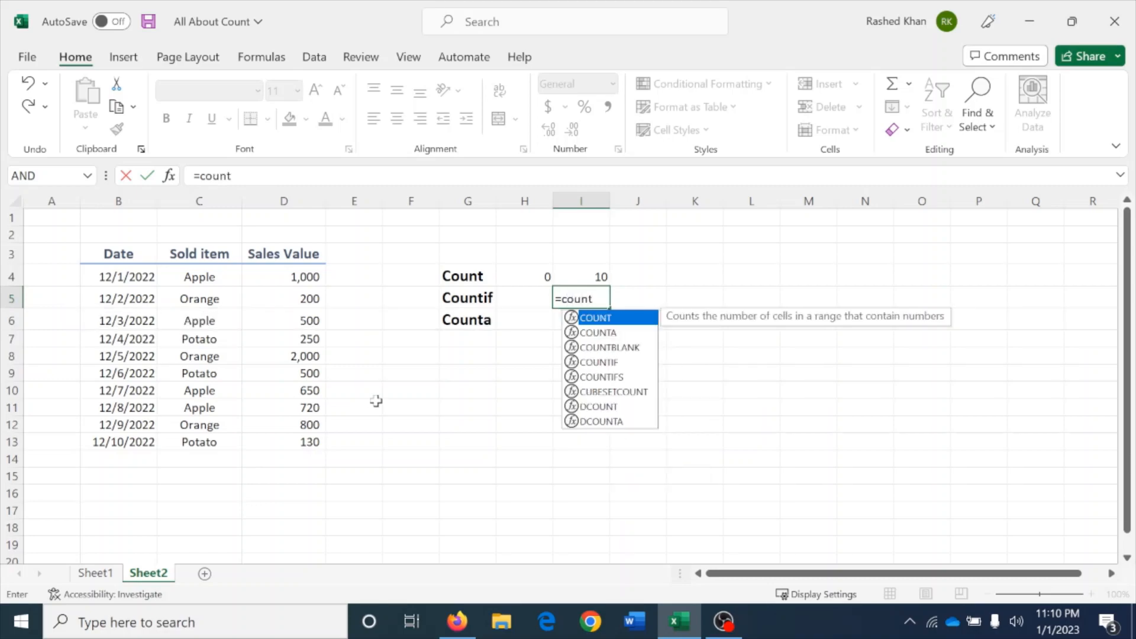
text(if()
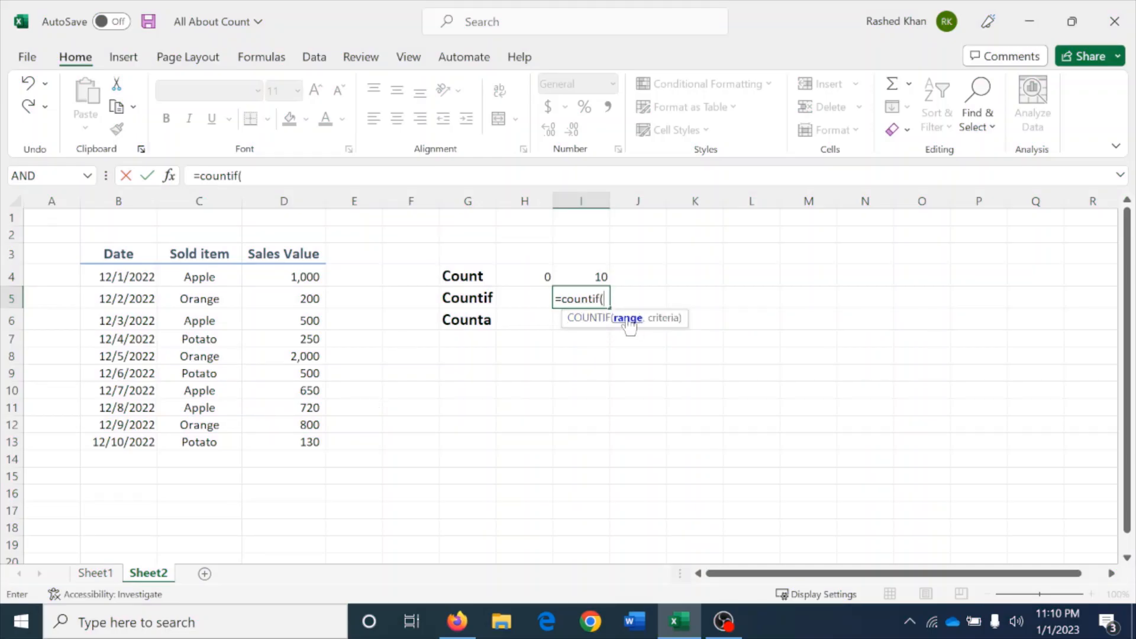
click(278, 277)
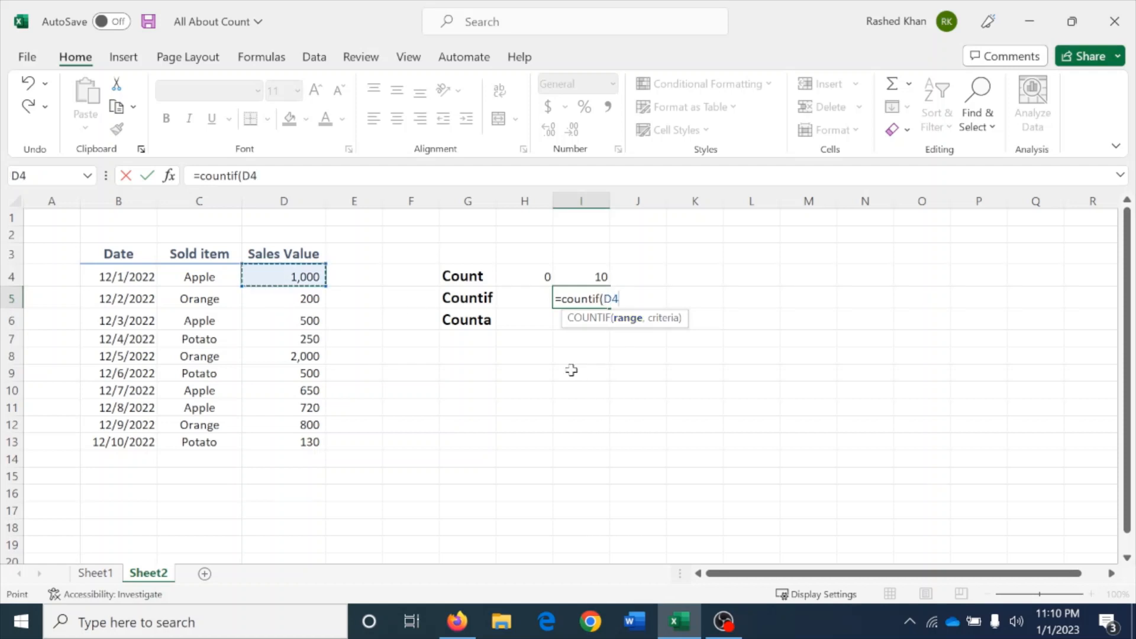
key(ctrl+shift+Down)
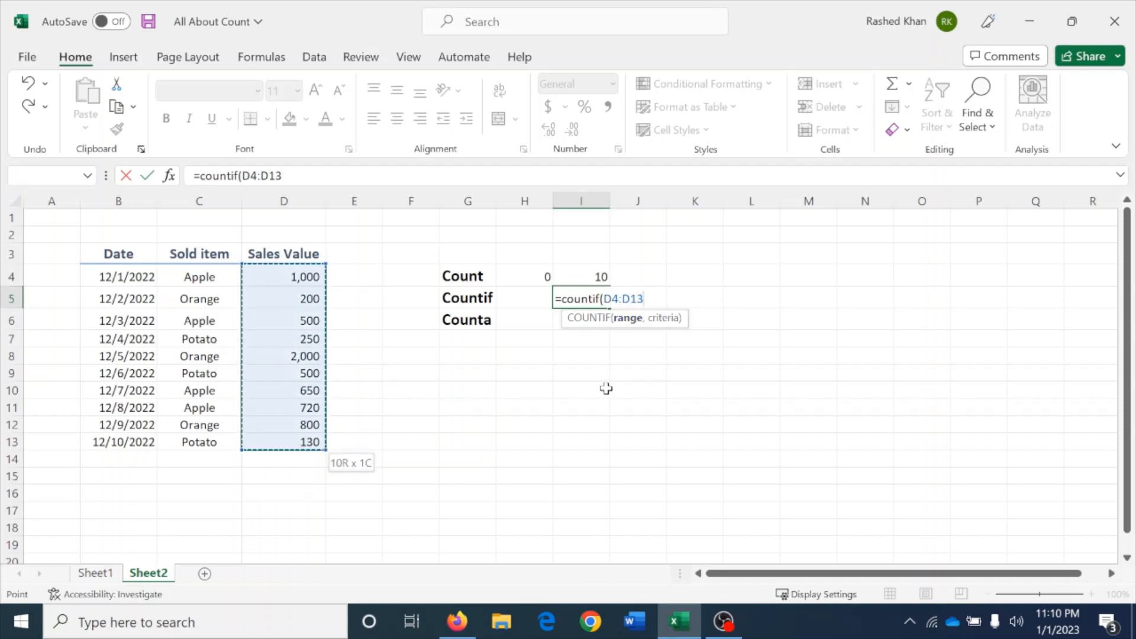
text(,)
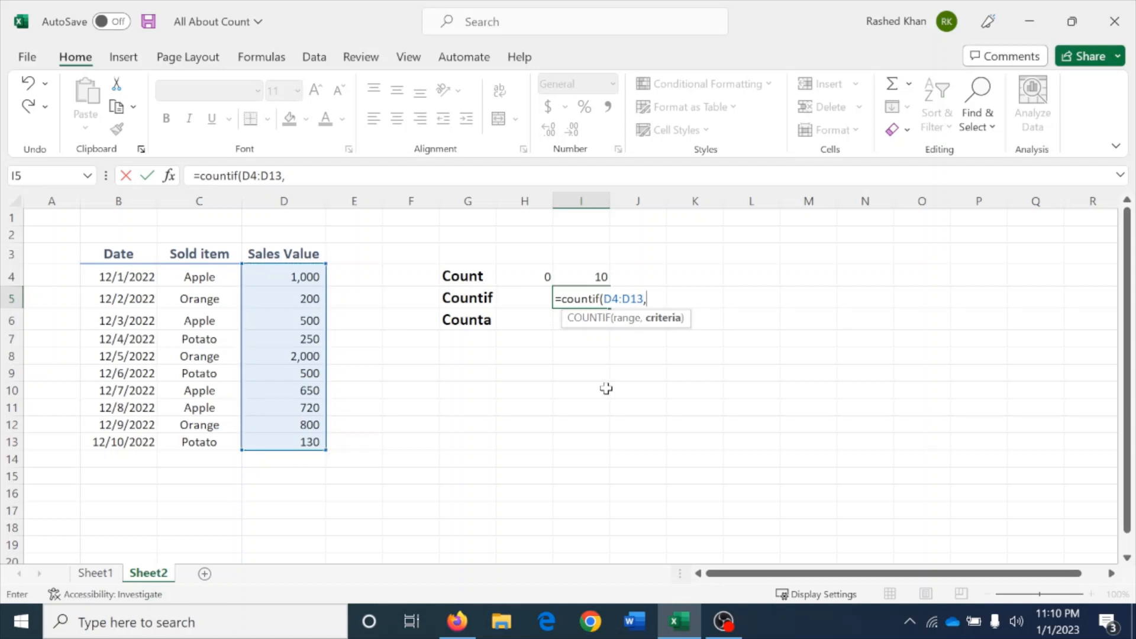
text(")
text(>=500"))
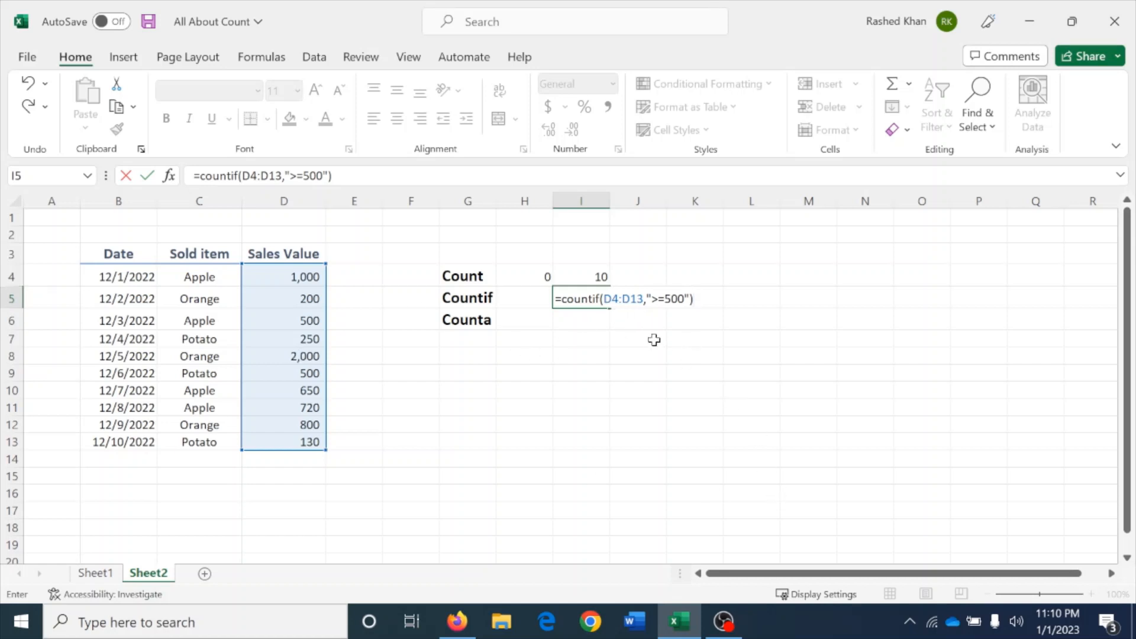
key(Return)
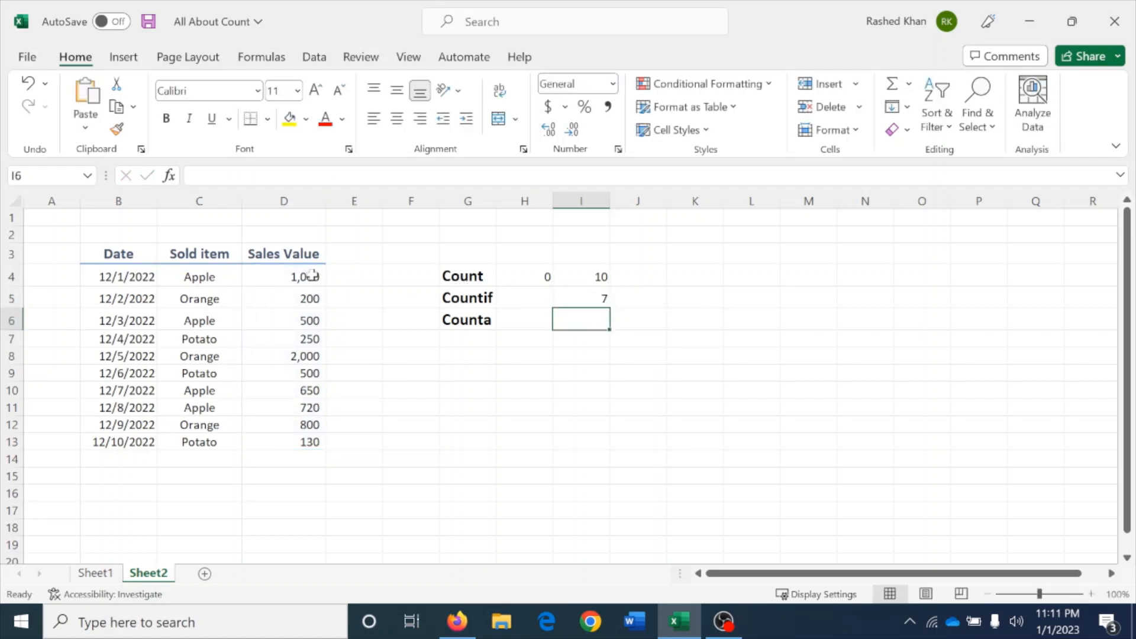
Step: Check the Sales Value entries one by one against the COUNTIF criterion of at least 500
drag(311, 277, 310, 438)
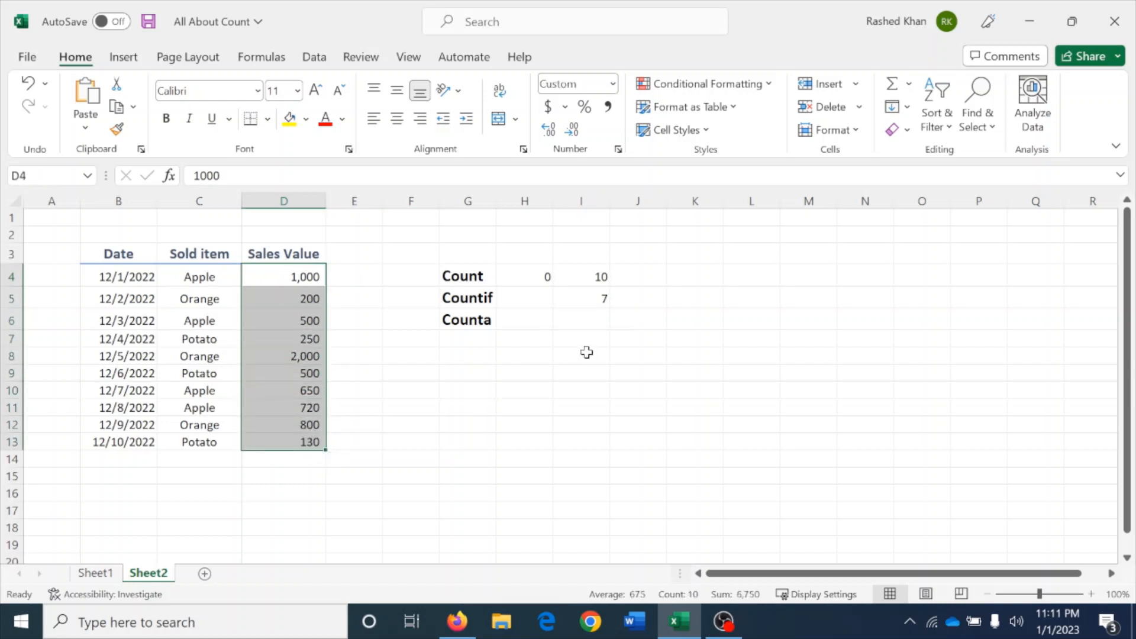
click(281, 334)
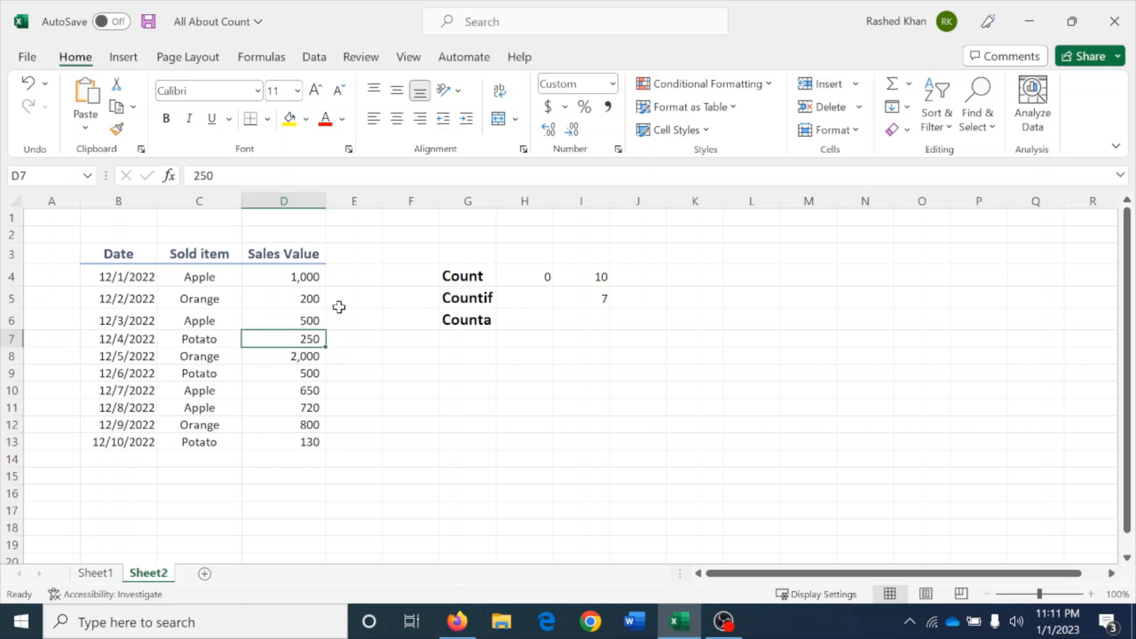
click(314, 278)
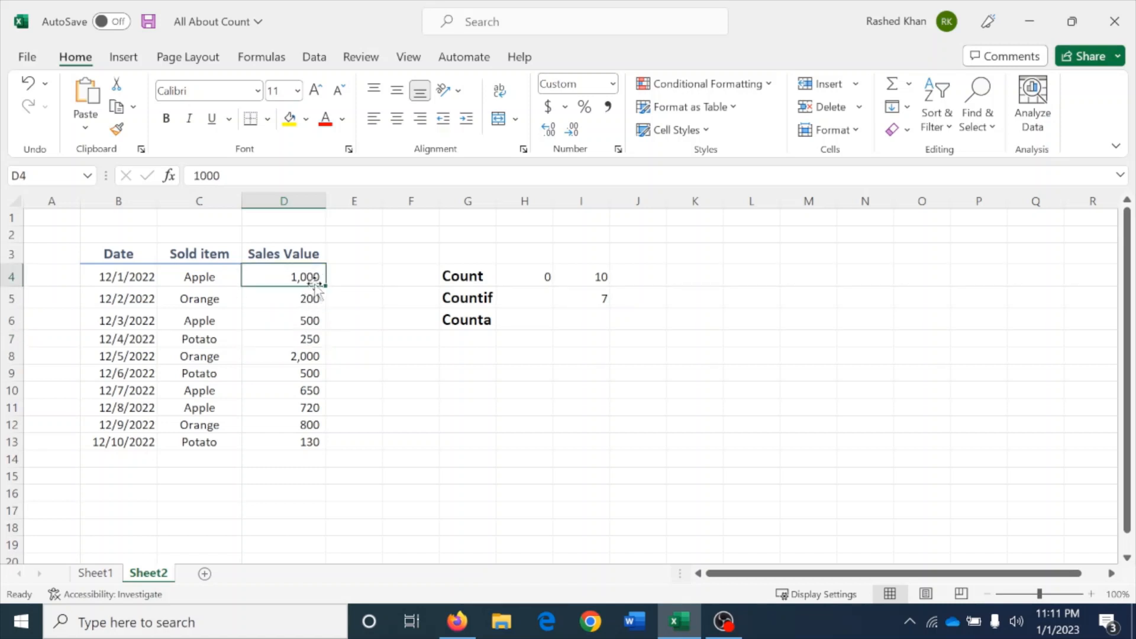
click(303, 298)
click(296, 320)
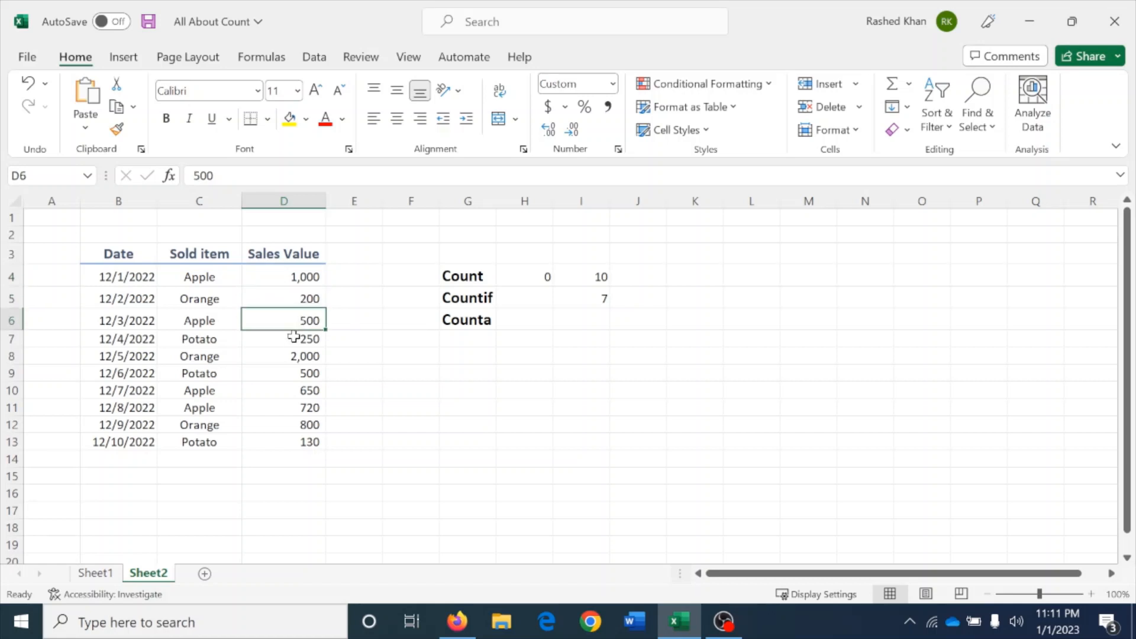
click(294, 337)
click(293, 356)
click(292, 374)
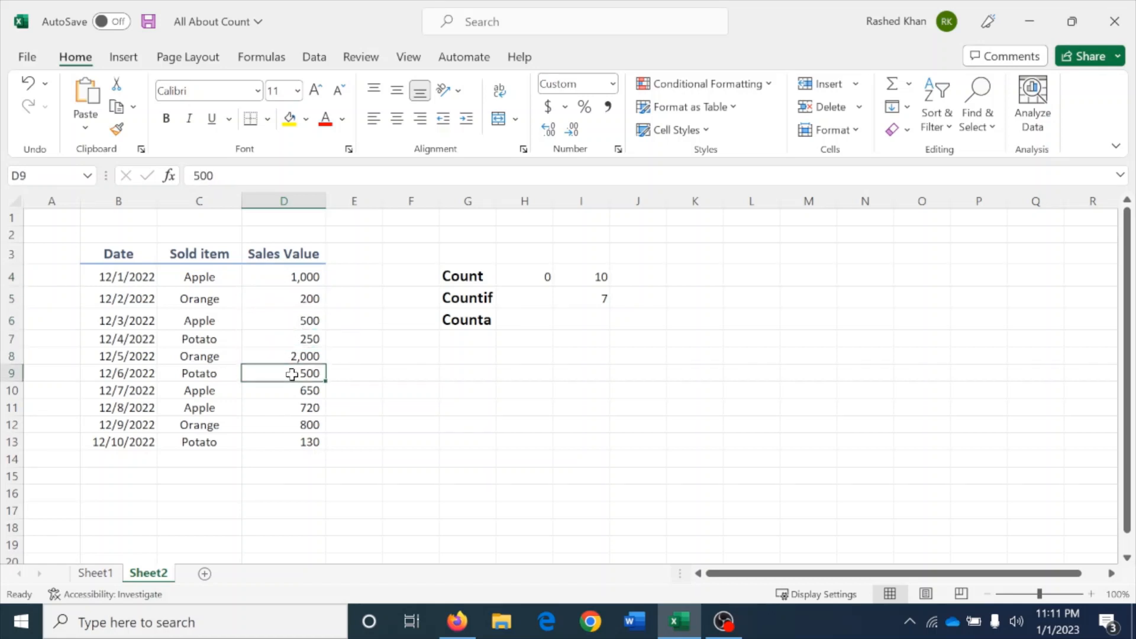
click(294, 392)
click(289, 409)
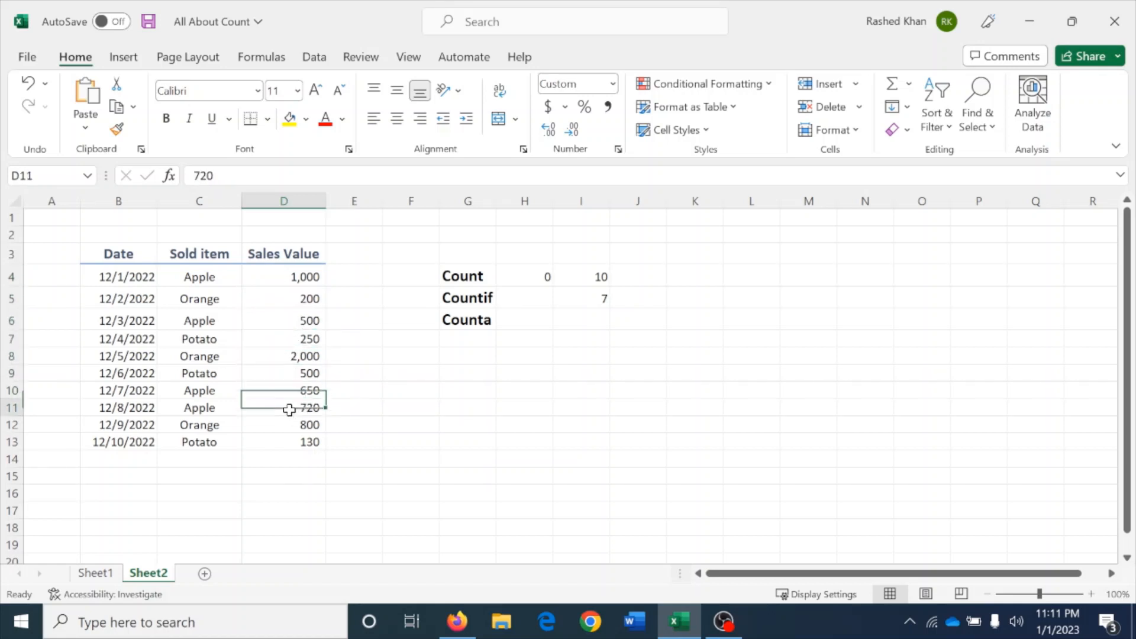
click(289, 425)
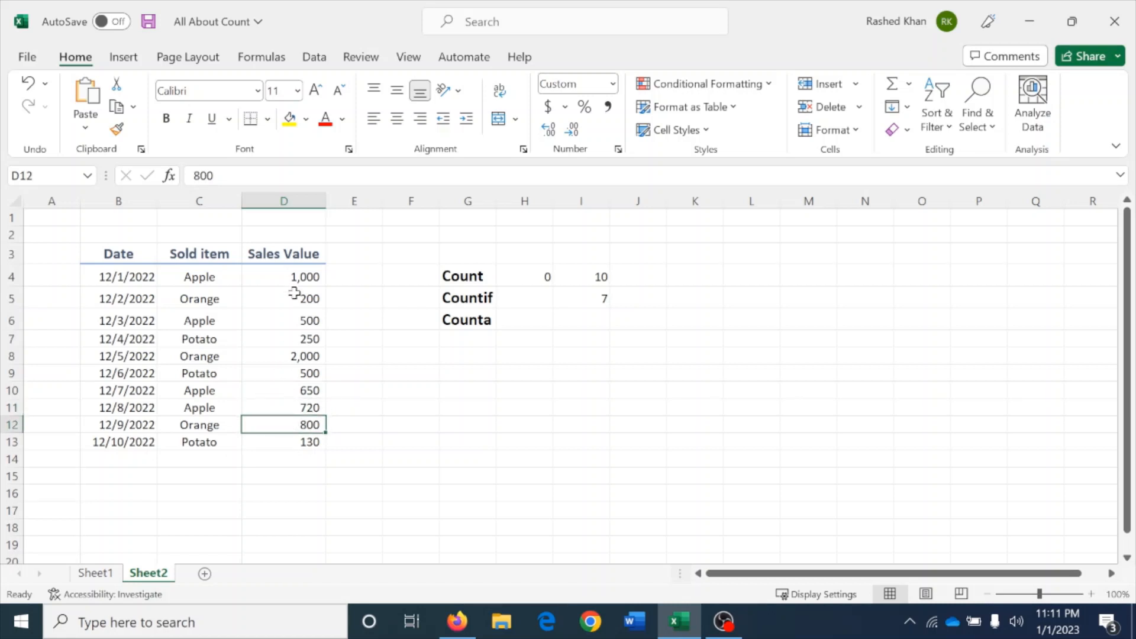
Step: Enter a COUNTA formula over the sold items C4:C13 in cell H6
click(599, 300)
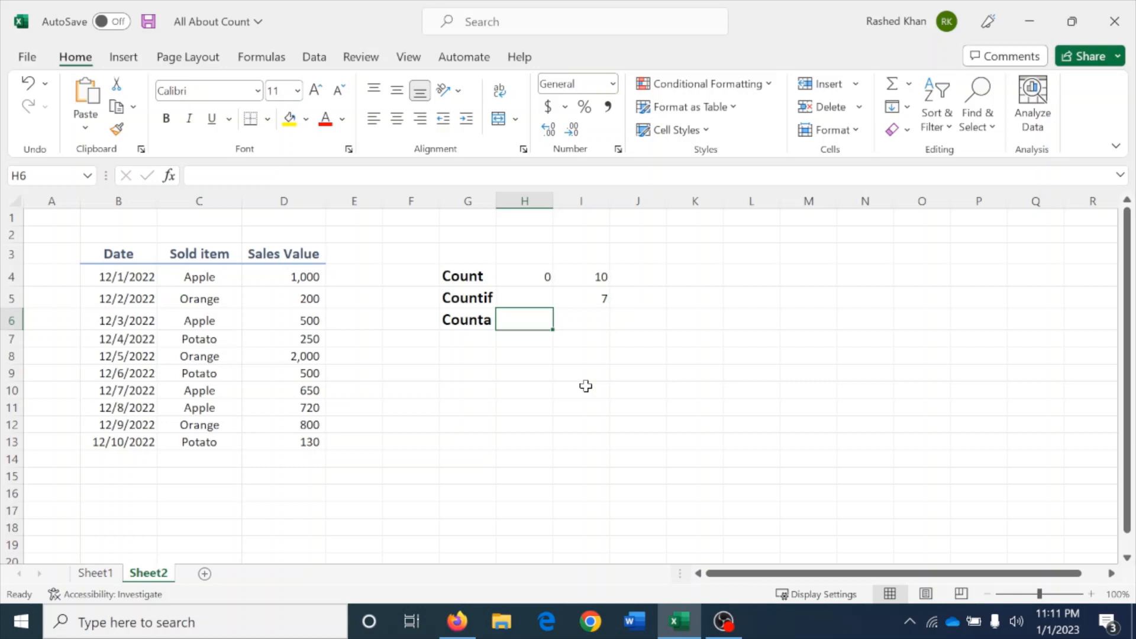
text(=cou)
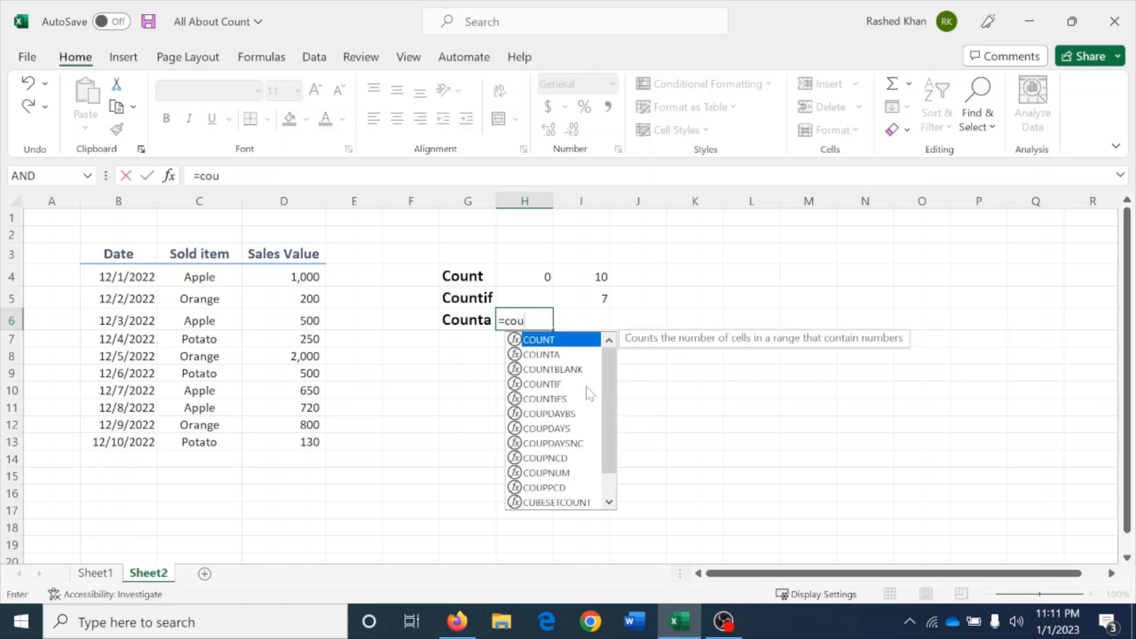
text(nta()
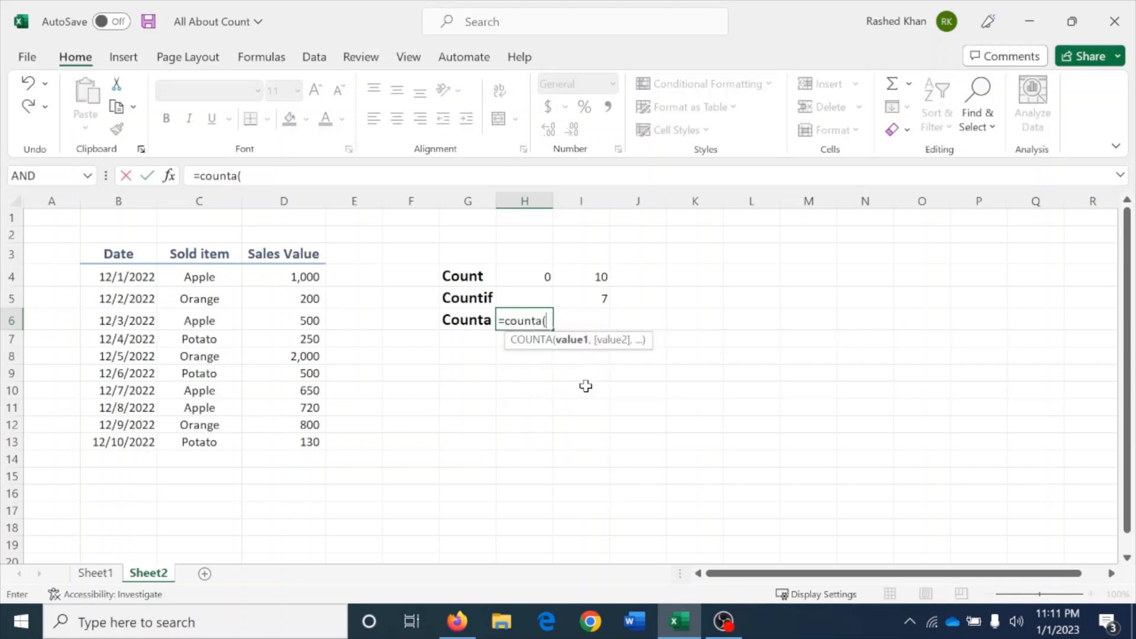
click(201, 277)
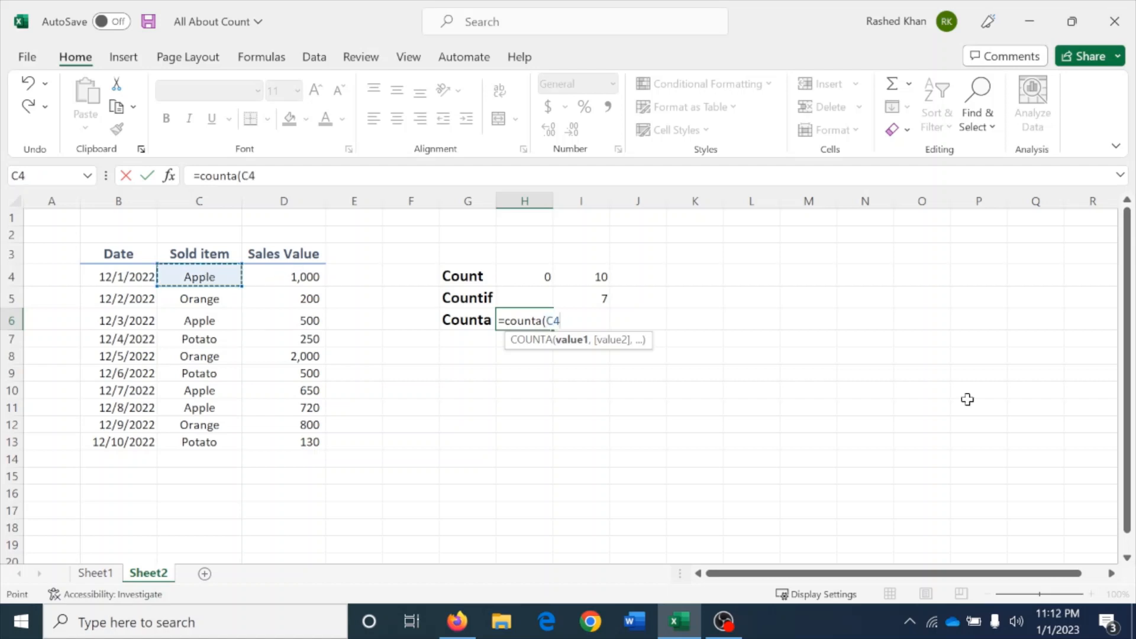
key(ctrl+shift+Down)
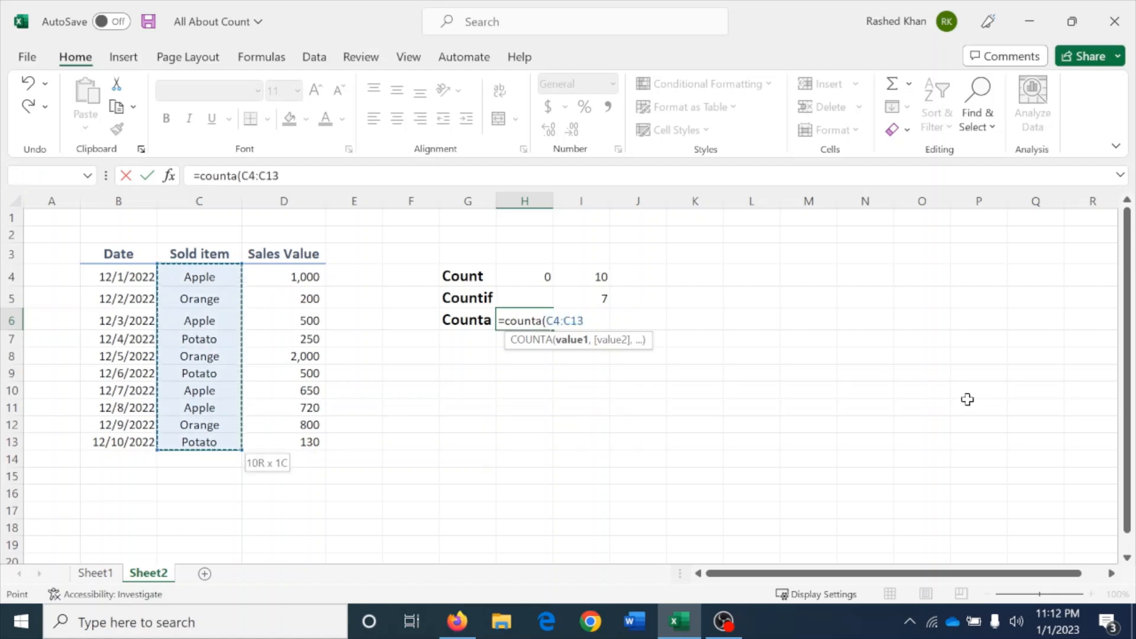
text())
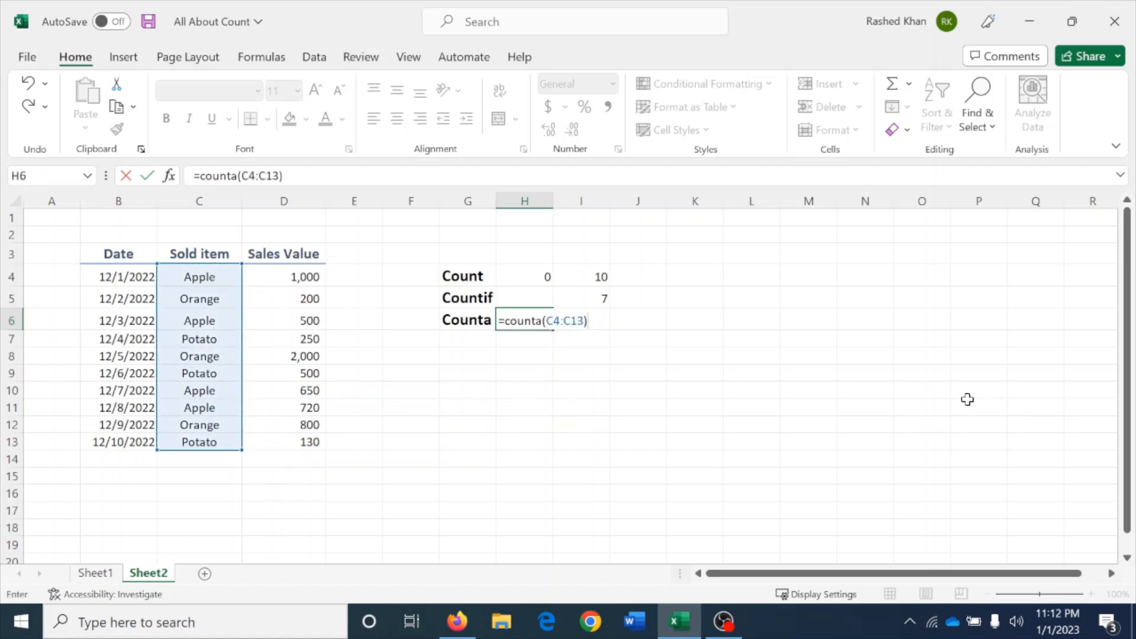
key(Return)
key(Up)
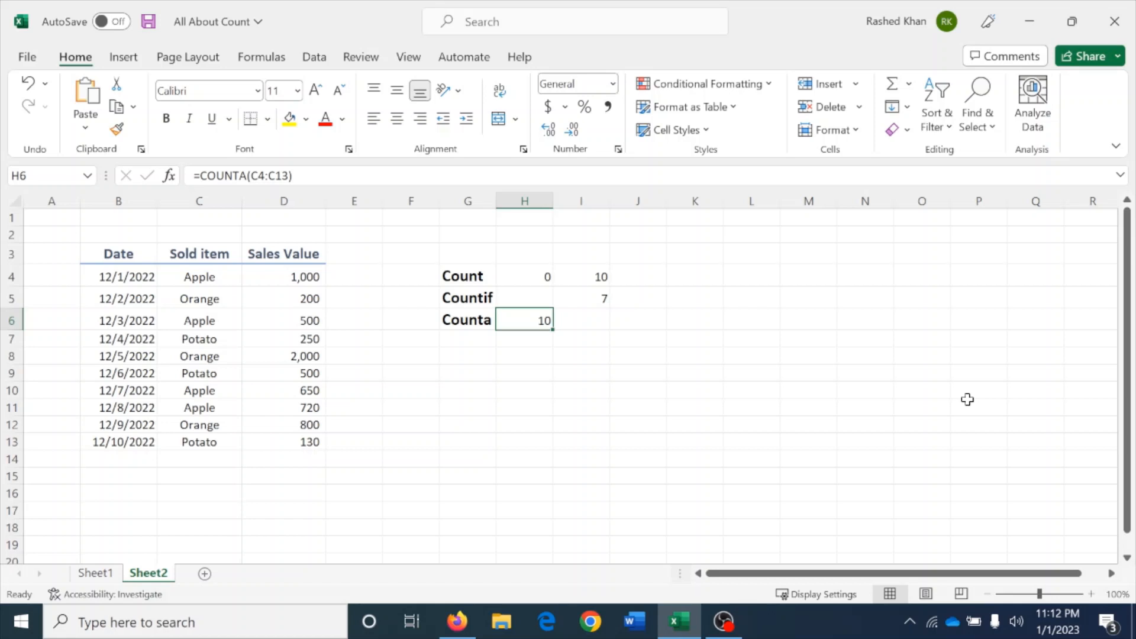
click(469, 267)
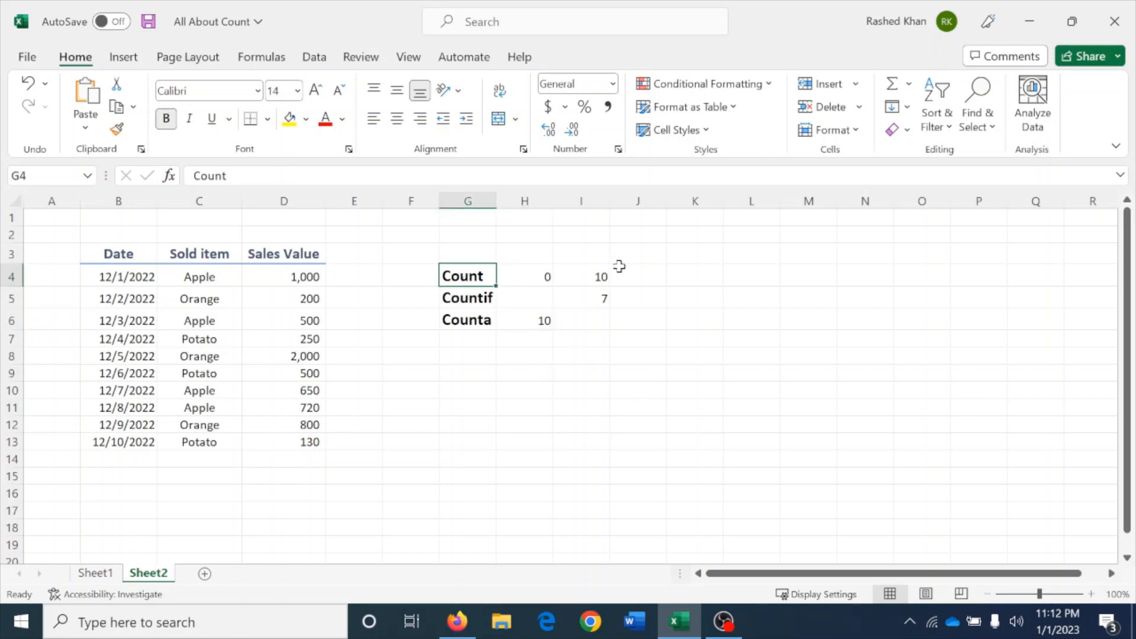
click(585, 275)
click(471, 330)
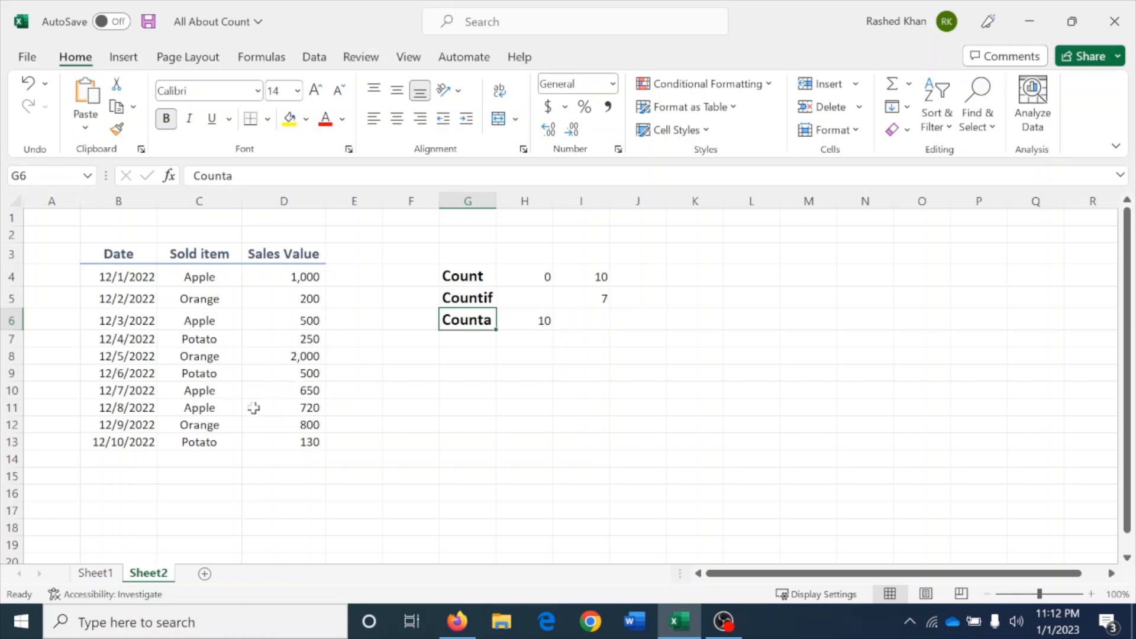
Step: Add the numbers 100, 200 and 300 below the sold items in cells C14 to C16
click(214, 460)
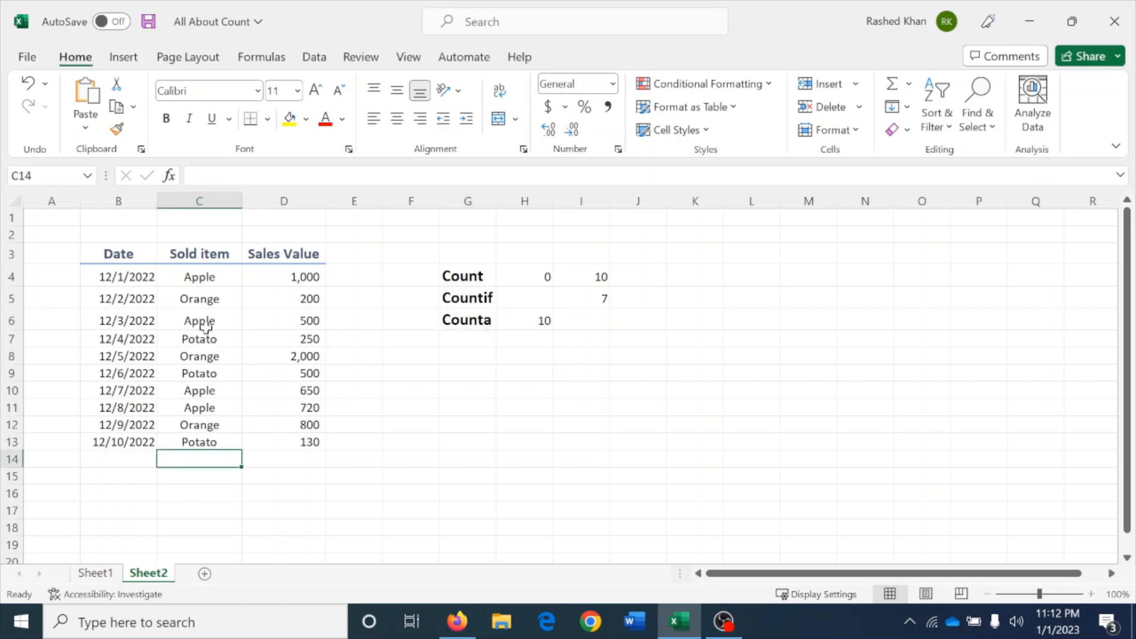
text(100)
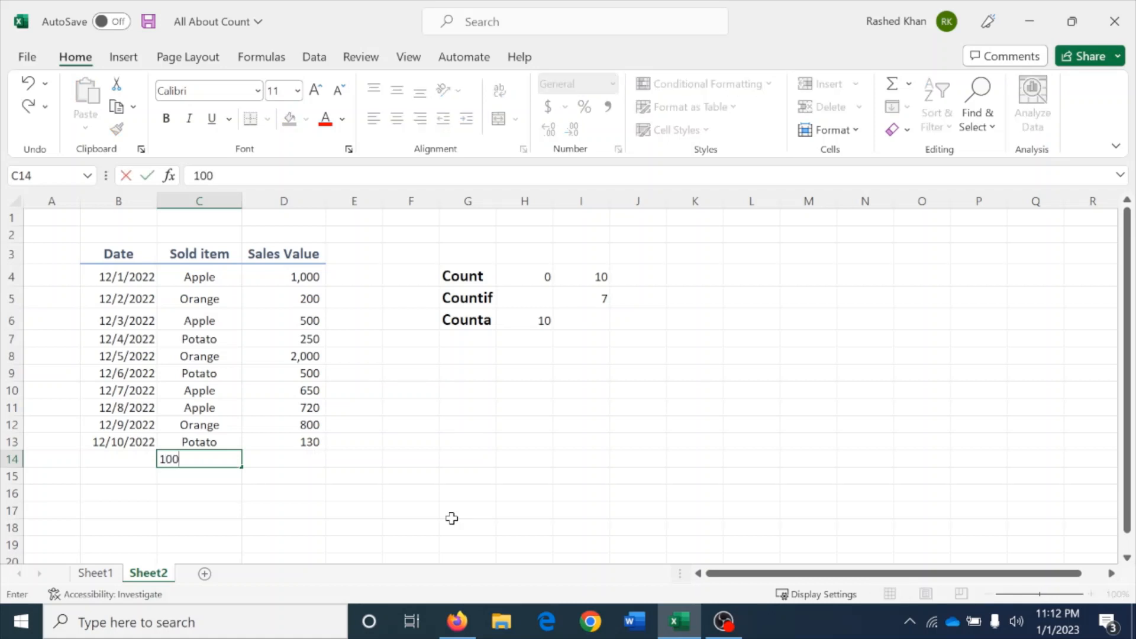
key(Return)
text(200)
key(Return)
text(30)
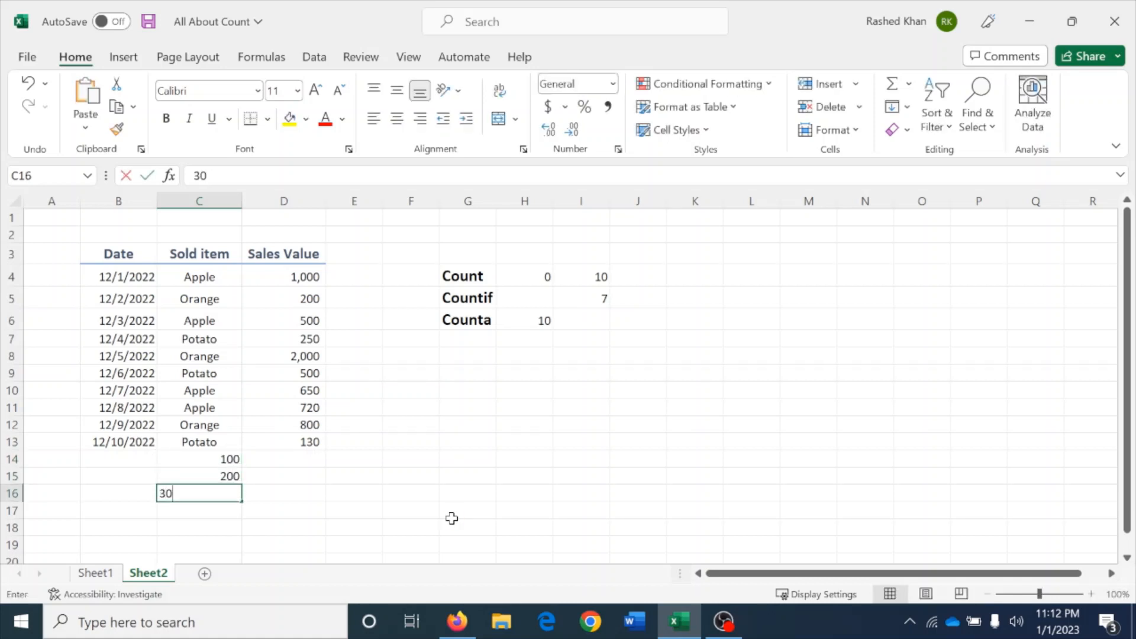
text(0)
key(Return)
Step: Replace the formula in cell H6 with a COUNTA over the extended range C4:C16
click(521, 324)
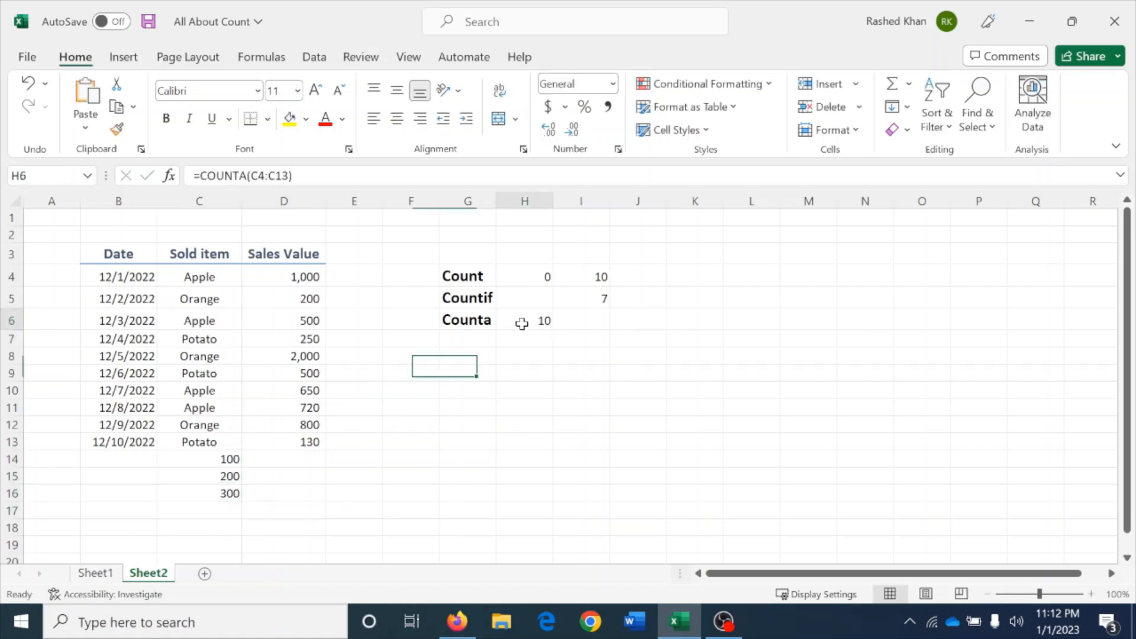
text(=counta()
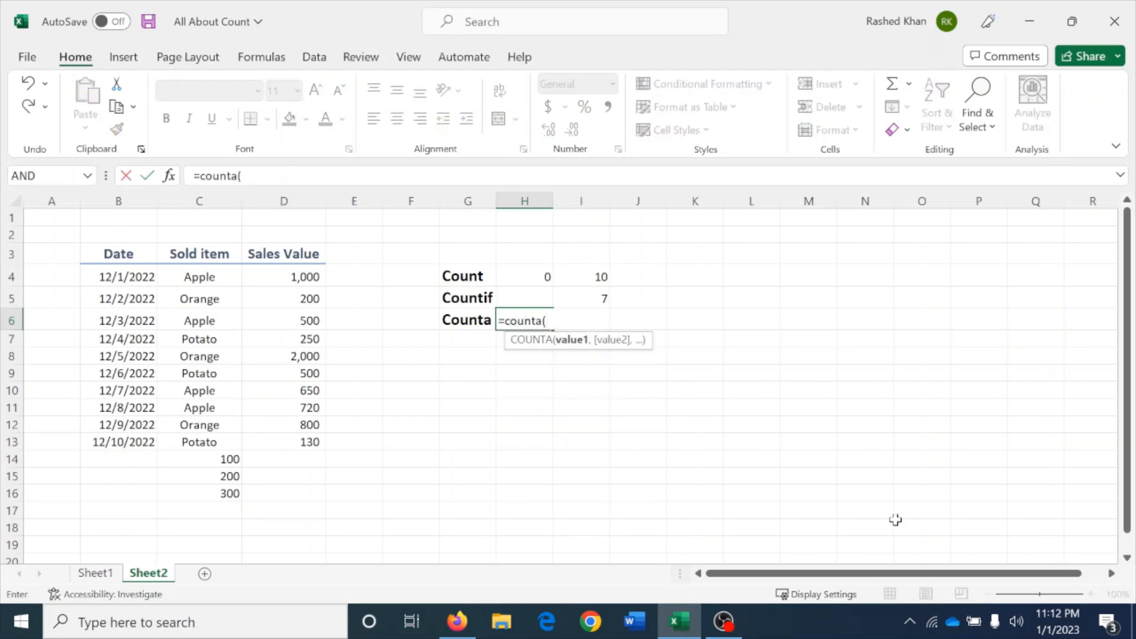
click(199, 278)
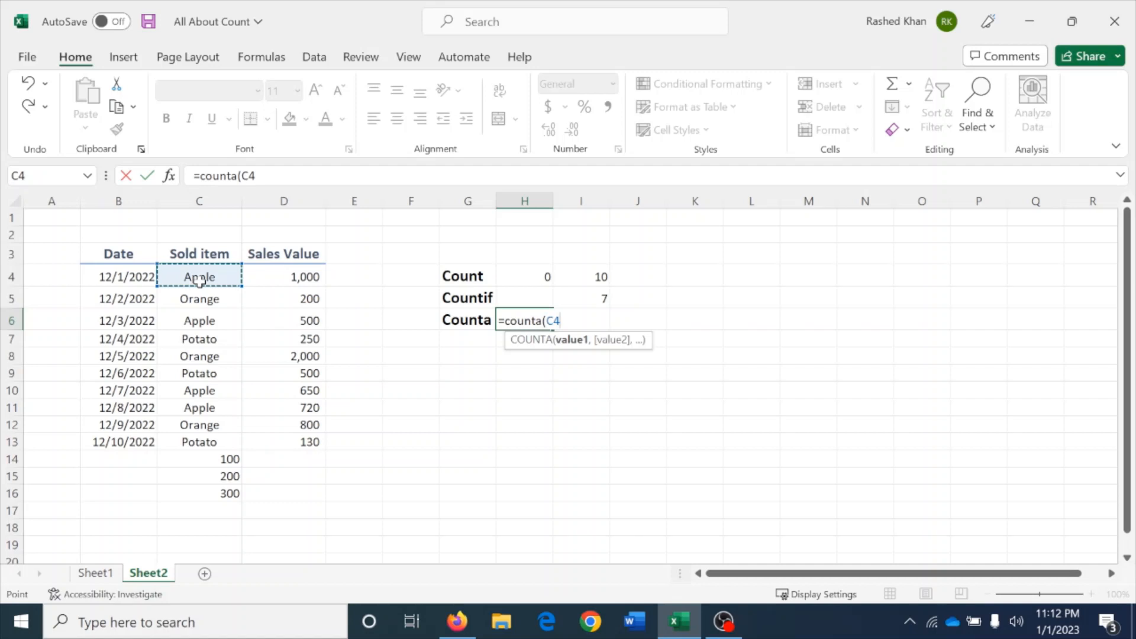
key(ctrl+shift+Down)
text())
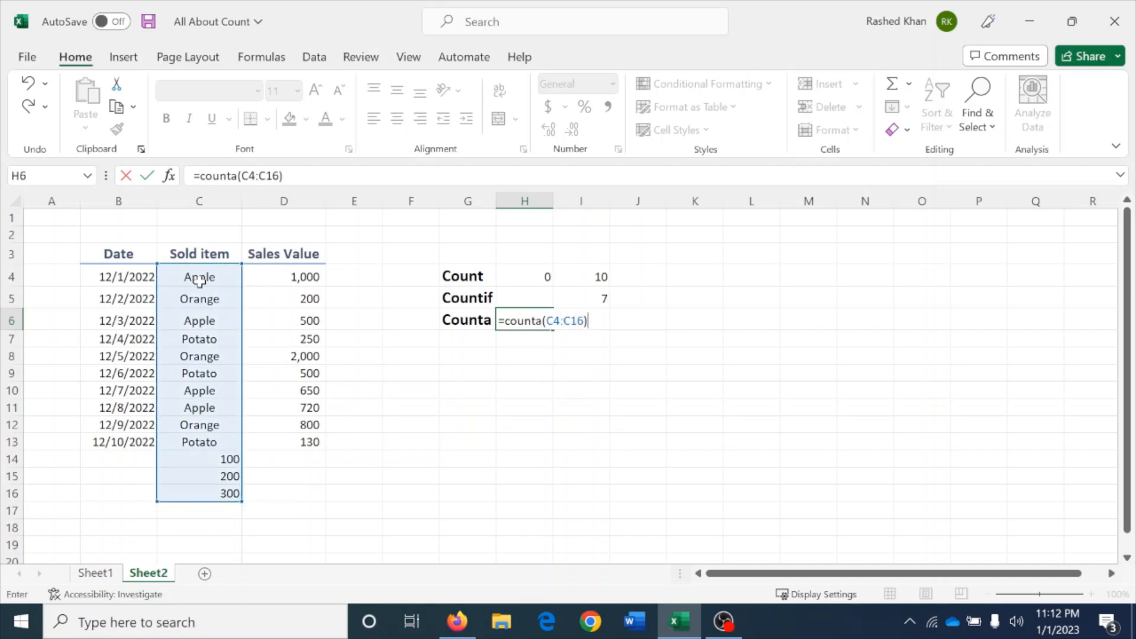
key(ctrl+Return)
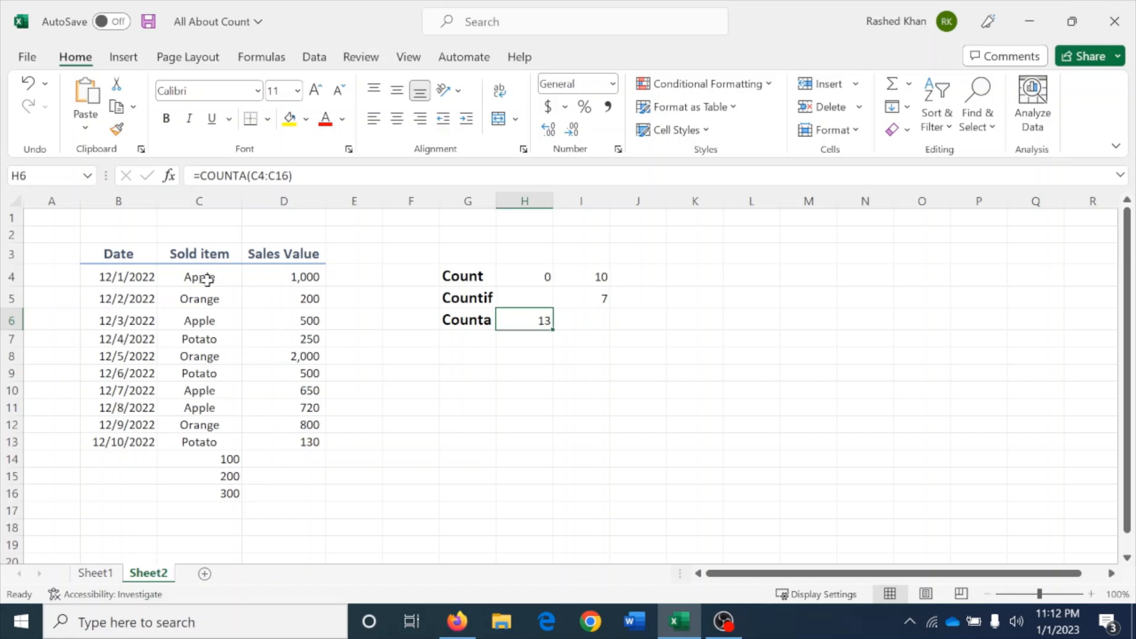
Step: Compare the text and number entries in the Sold item and Sales Value columns with the Count, Countif and Counta results
click(201, 277)
click(198, 315)
click(217, 459)
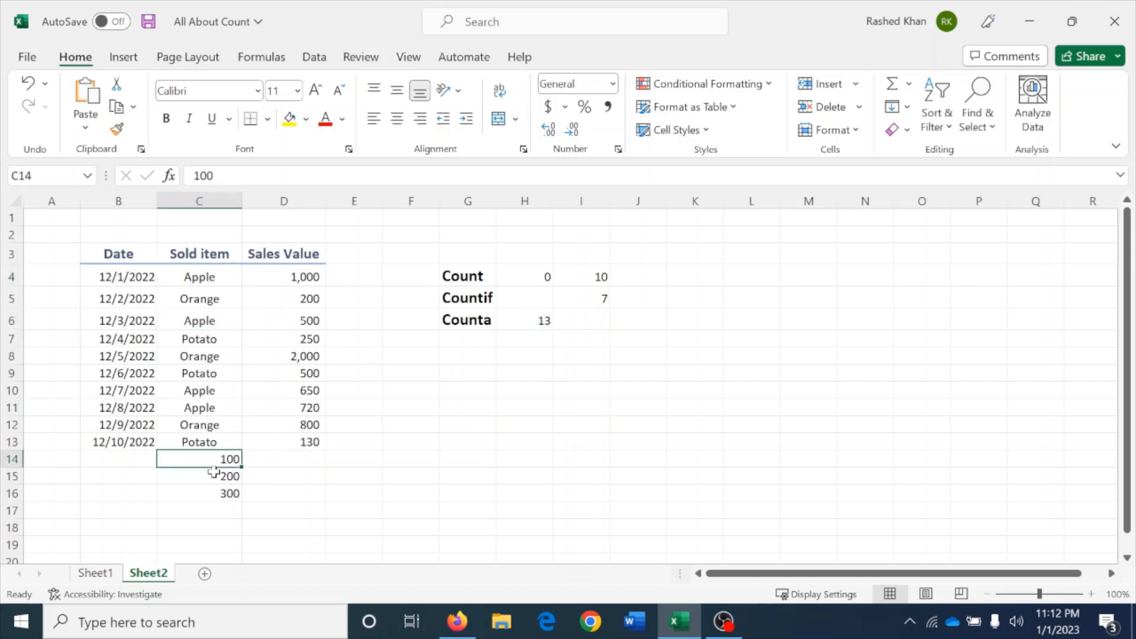
click(216, 476)
click(213, 494)
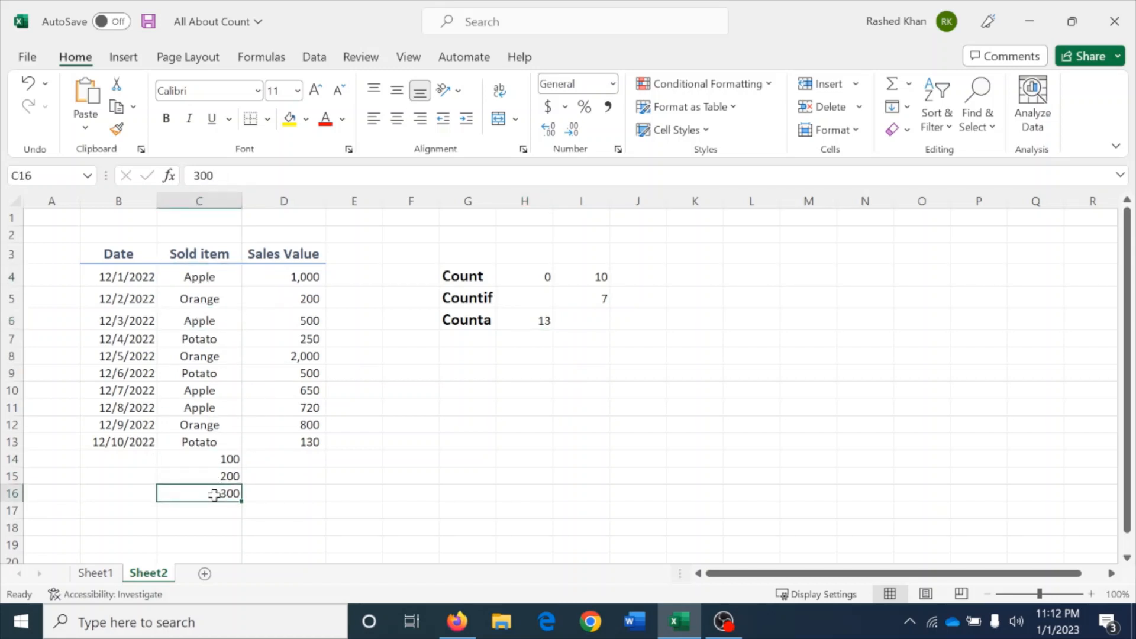
click(483, 277)
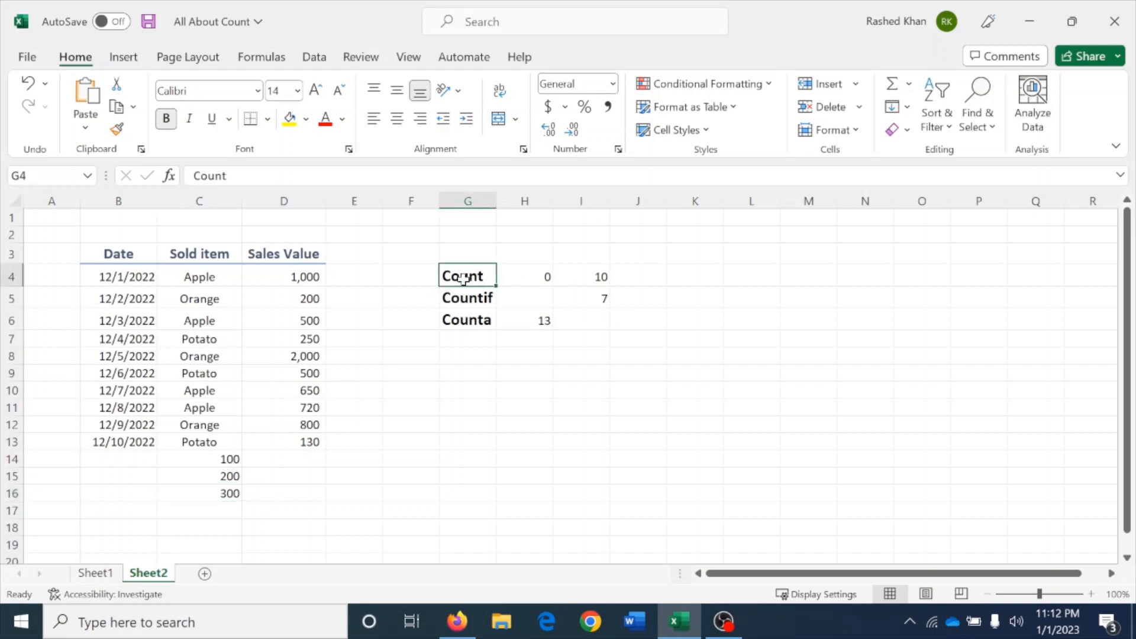
click(203, 290)
click(288, 318)
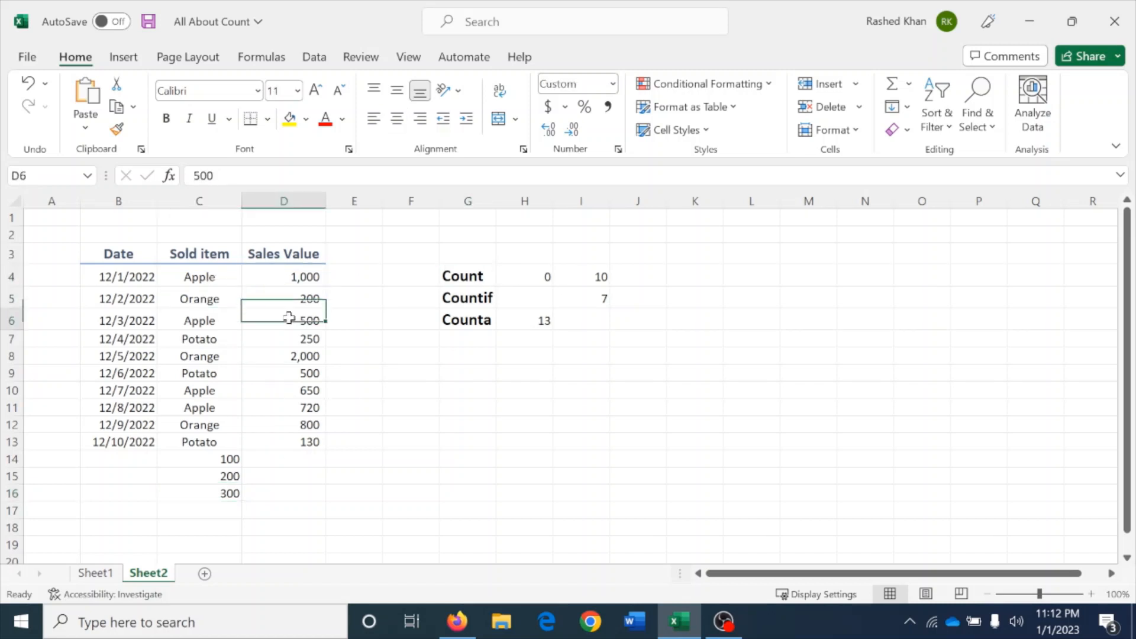
click(289, 357)
click(292, 409)
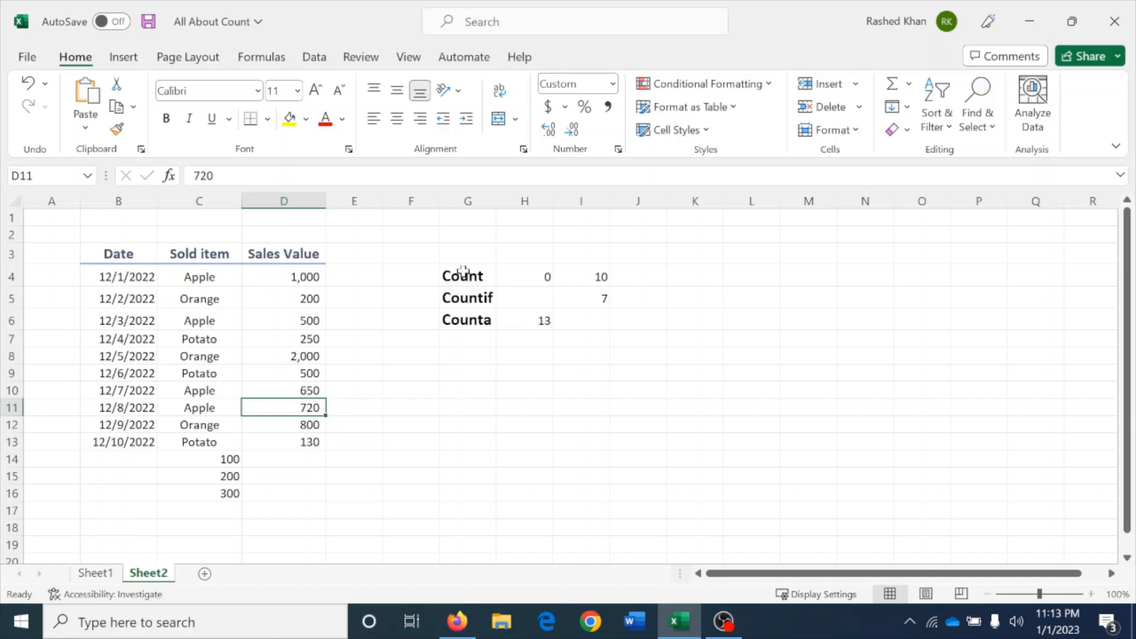
drag(463, 273, 571, 322)
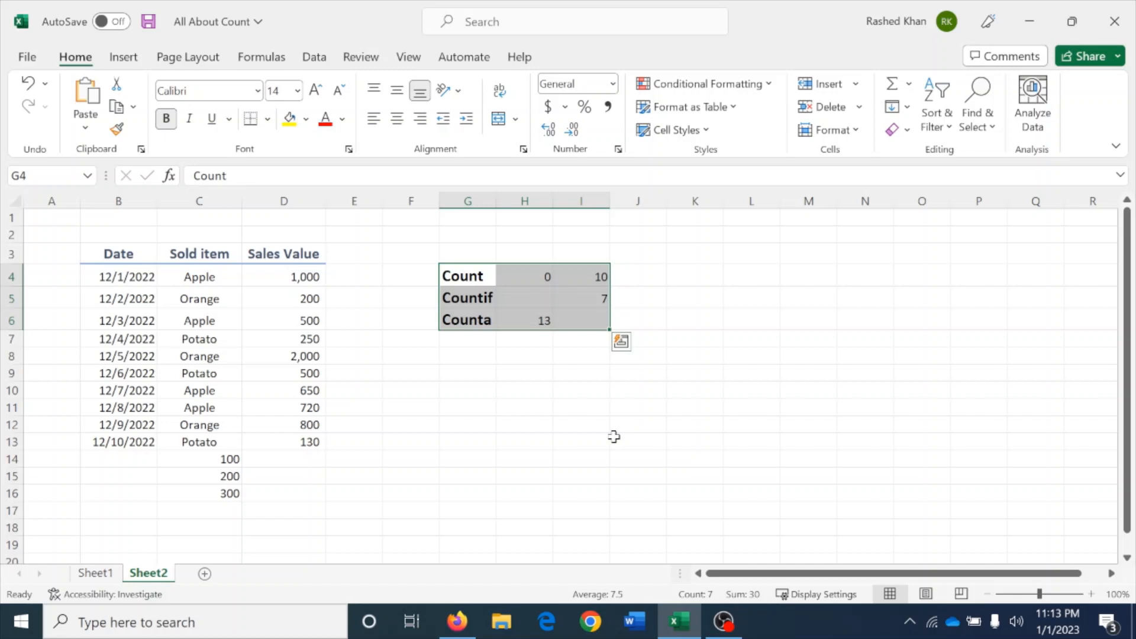
click(135, 252)
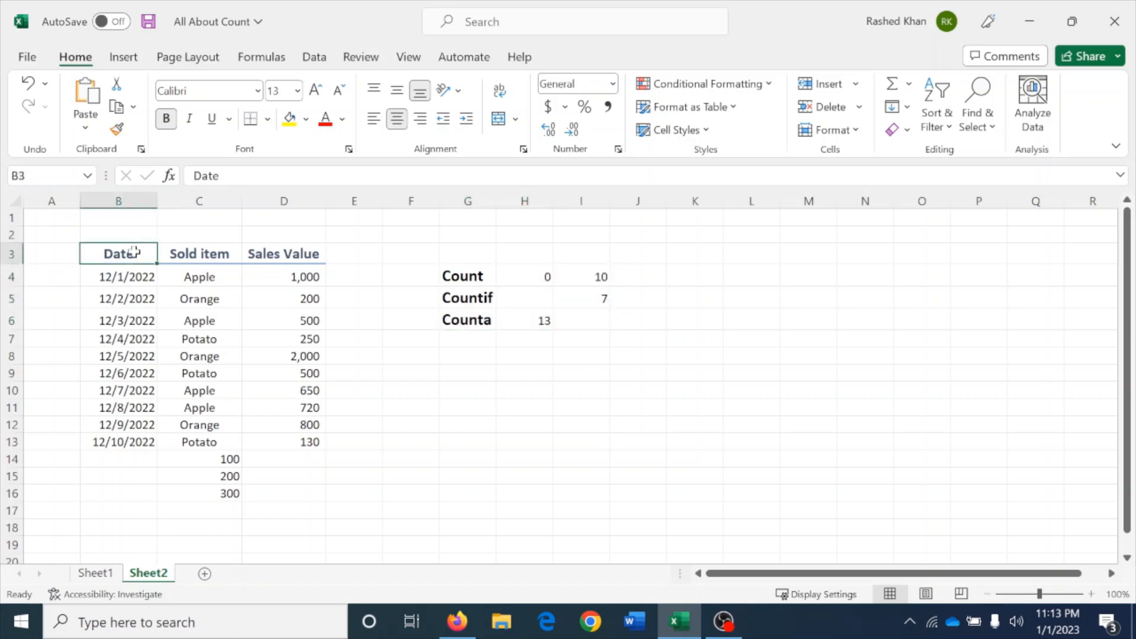